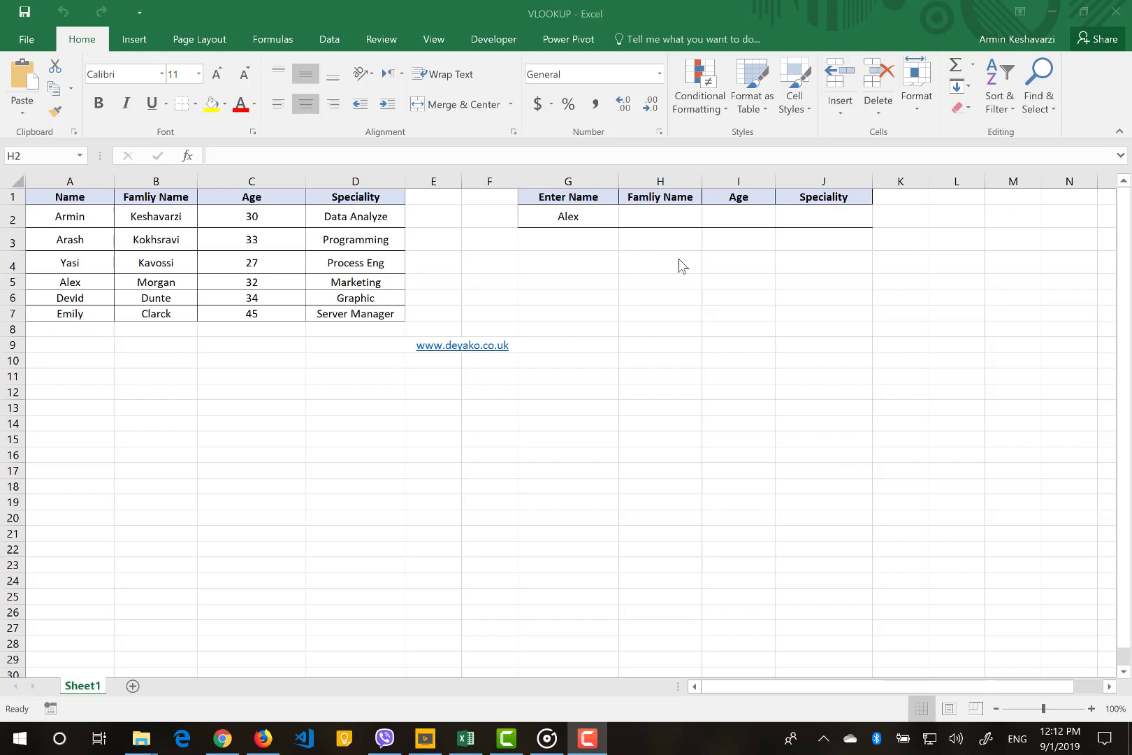
Step: Look up the VLOOKUP function and its description among the lookup and reference functions
{"action": "left_click", "coordinate": [299, 42]}
{"action": "left_click", "coordinate": [328, 104]}
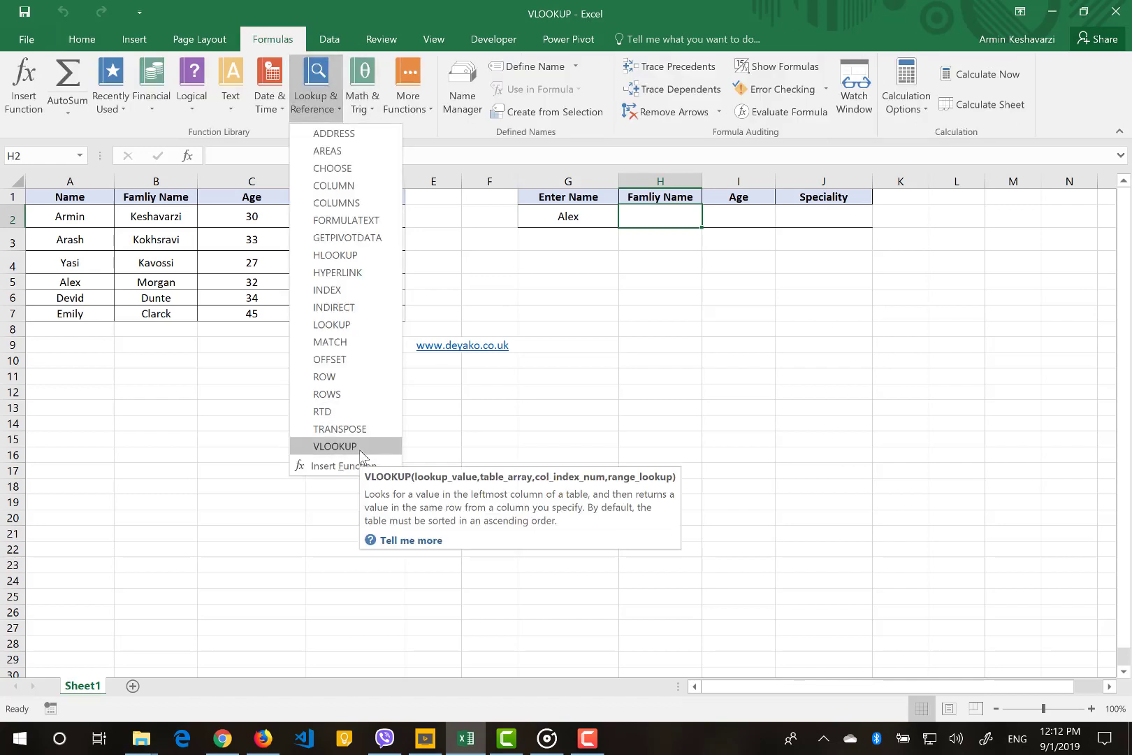
{"action": "left_click", "coordinate": [615, 349]}
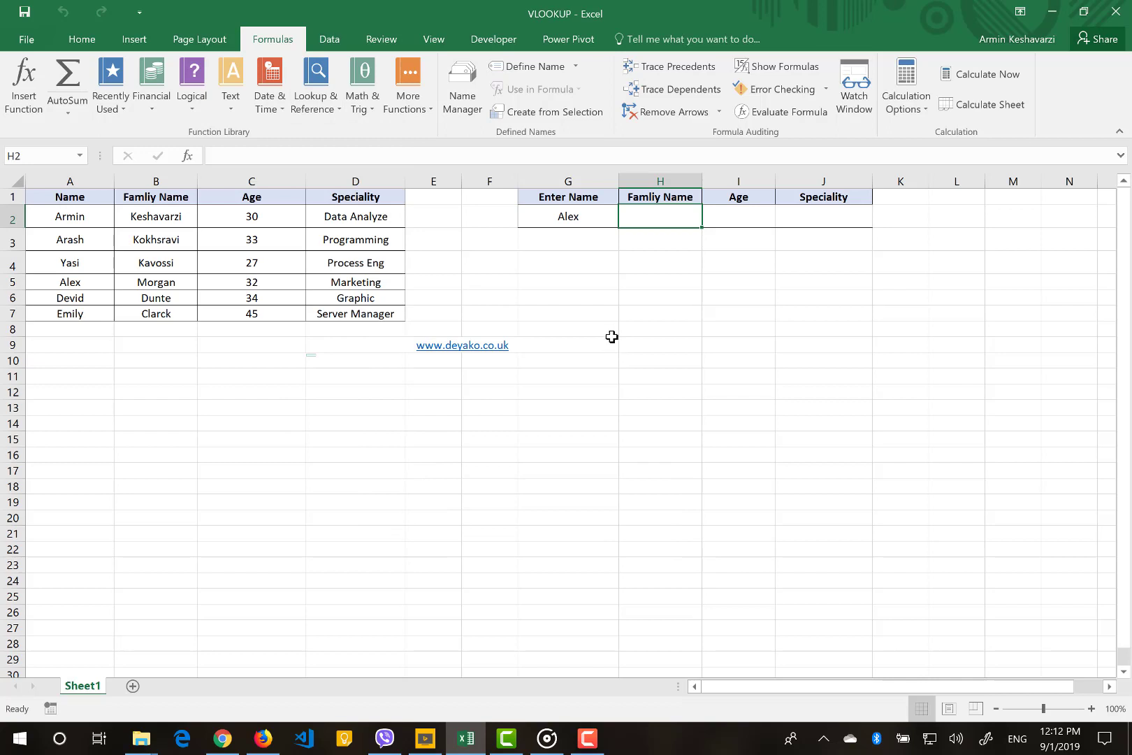
Step: Examine the lookup name in G2, its matching record in row 5, and the source table A1:D7
{"action": "left_click", "coordinate": [589, 217]}
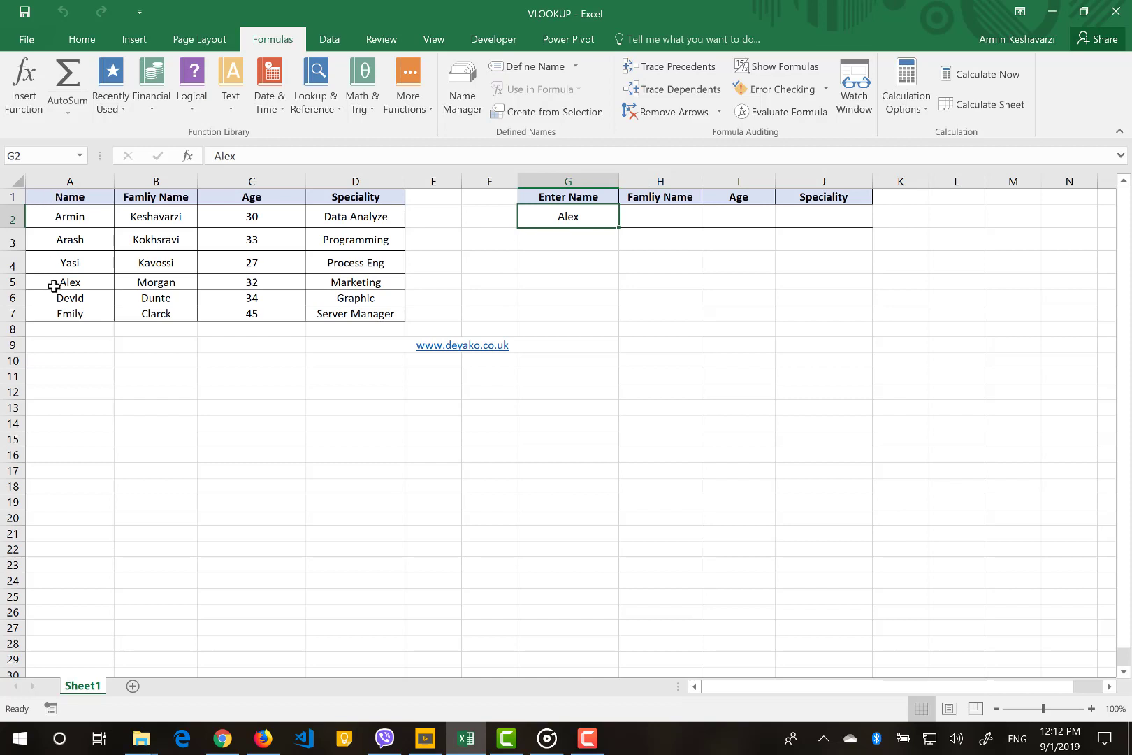
{"action": "left_click", "coordinate": [147, 287]}
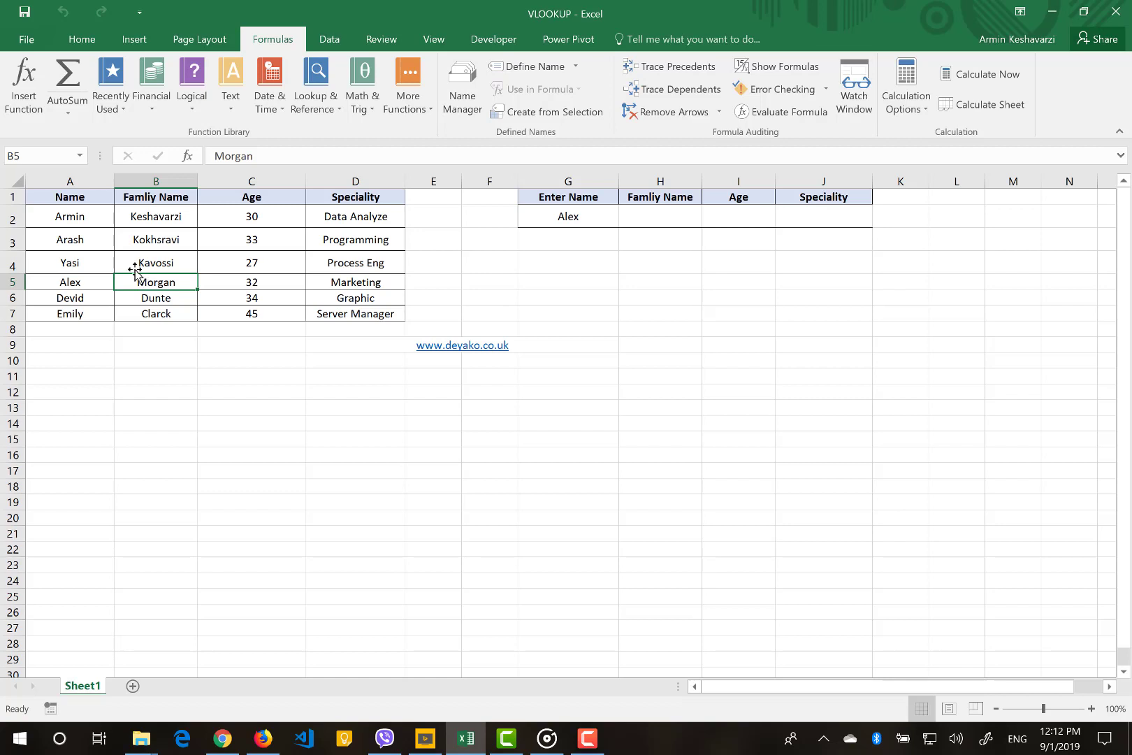
{"action": "left_click", "coordinate": [6, 284]}
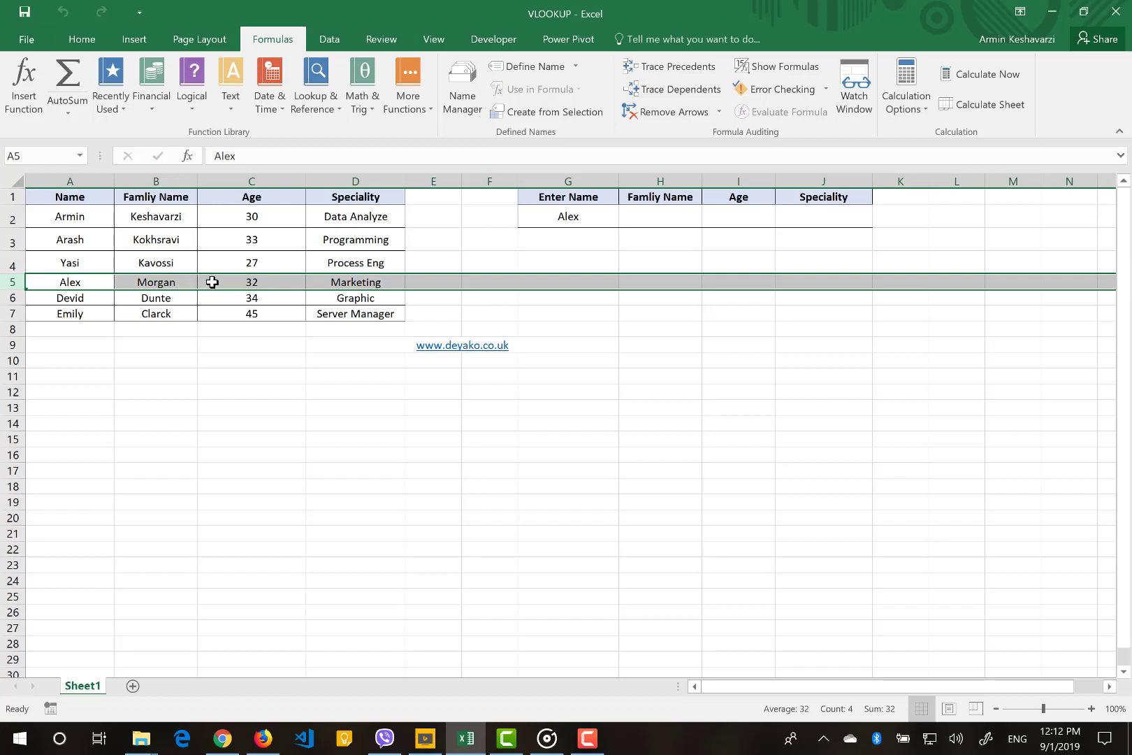
{"action": "left_click", "coordinate": [657, 220]}
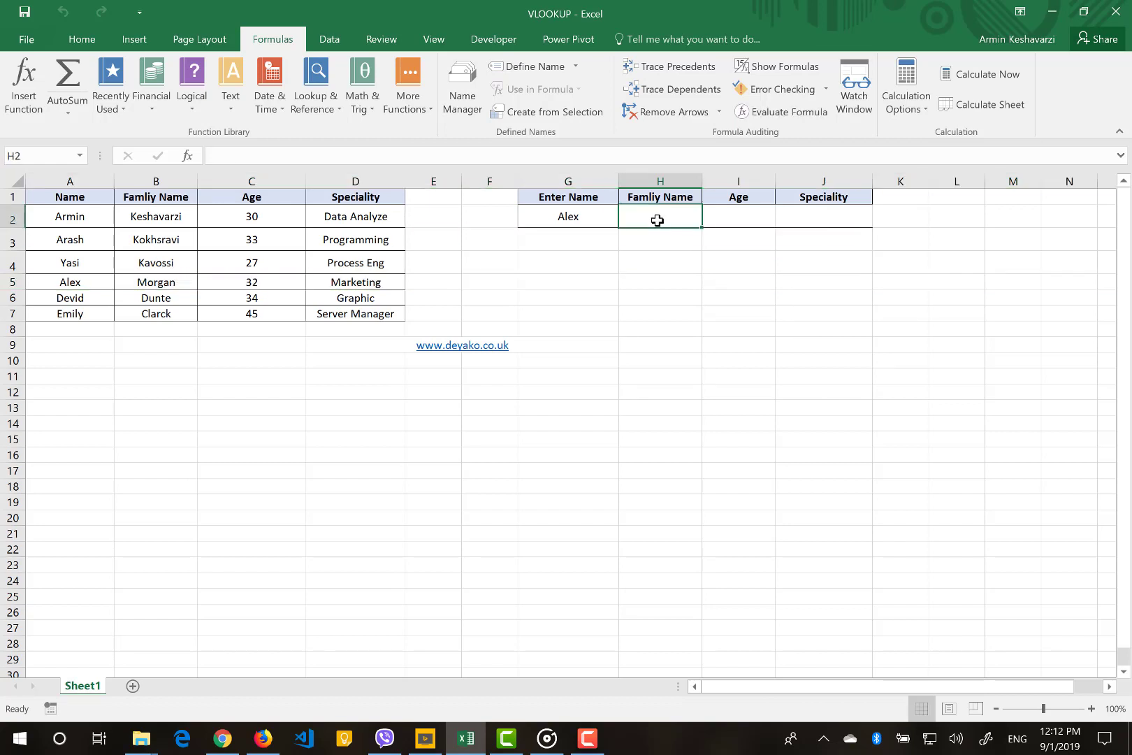
{"action": "left_click", "coordinate": [572, 217]}
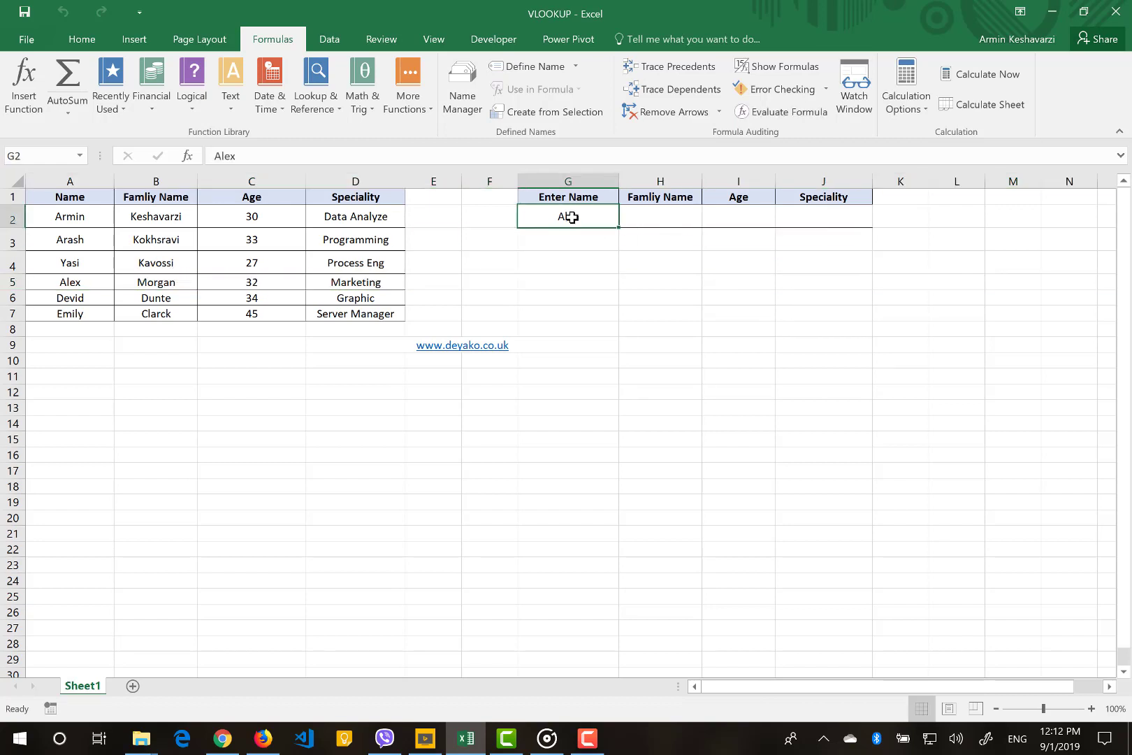
{"action": "left_click", "coordinate": [66, 200]}
{"action": "left_click_drag", "start_coordinate": [66, 199], "coordinate": [373, 310]}
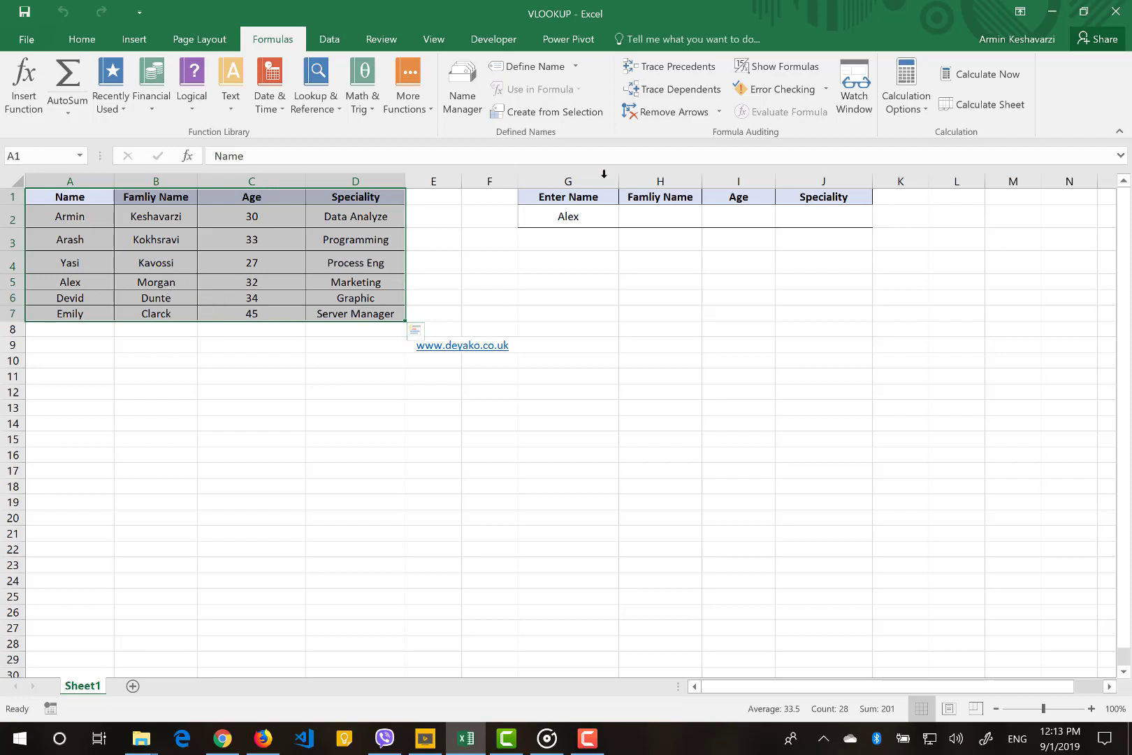
Step: Start a VLOOKUP in H2 using its function arguments, with G2 as Lookup_value and A1:D7 as Table_array
{"action": "left_click", "coordinate": [667, 218]}
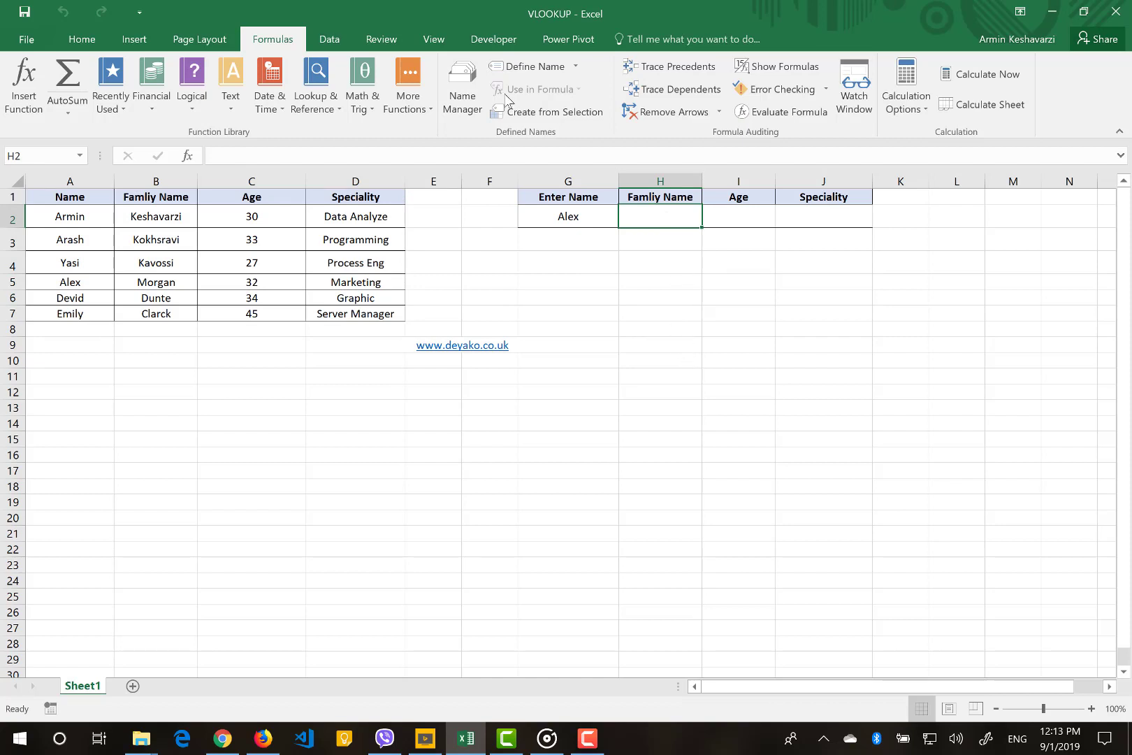
{"action": "type", "text": "=vl"}
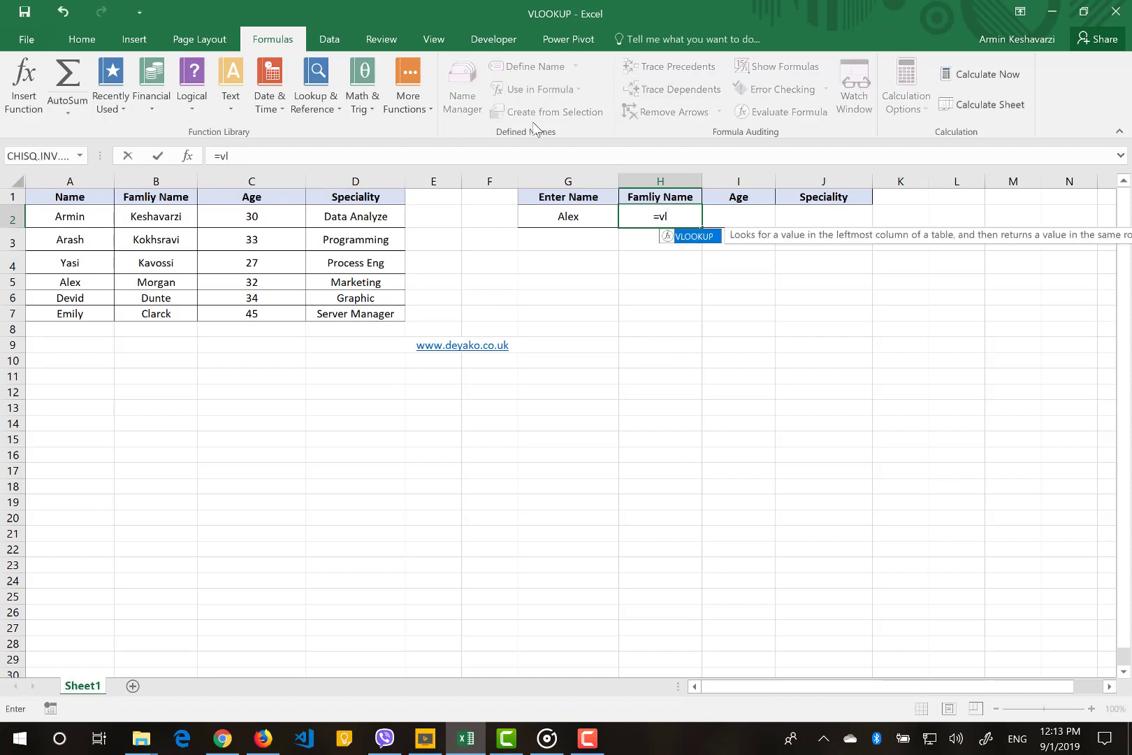
{"action": "double_click", "coordinate": [678, 239]}
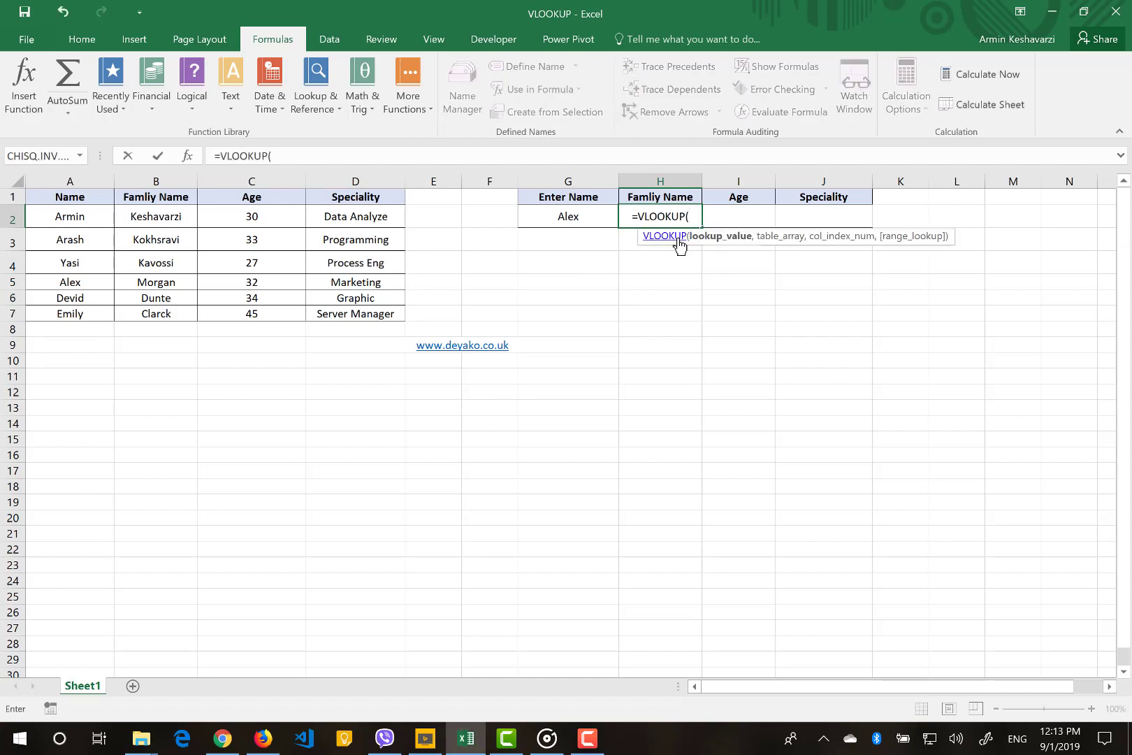
{"action": "left_click", "coordinate": [187, 157]}
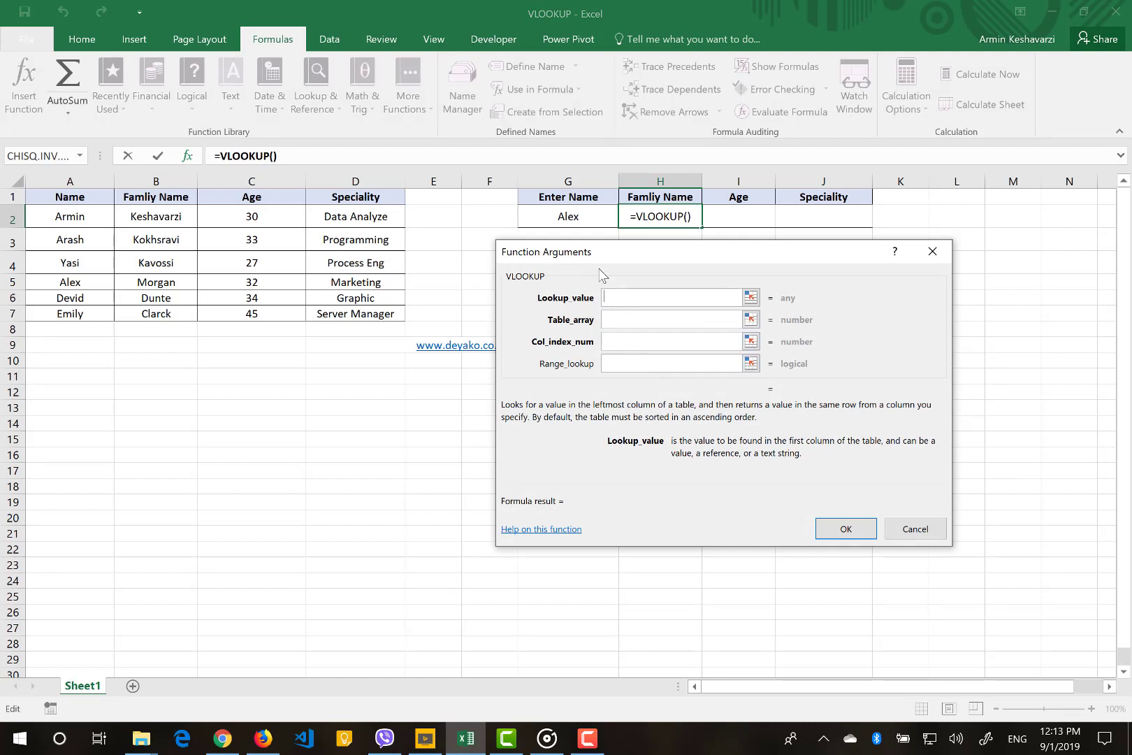
{"action": "left_click", "coordinate": [587, 226]}
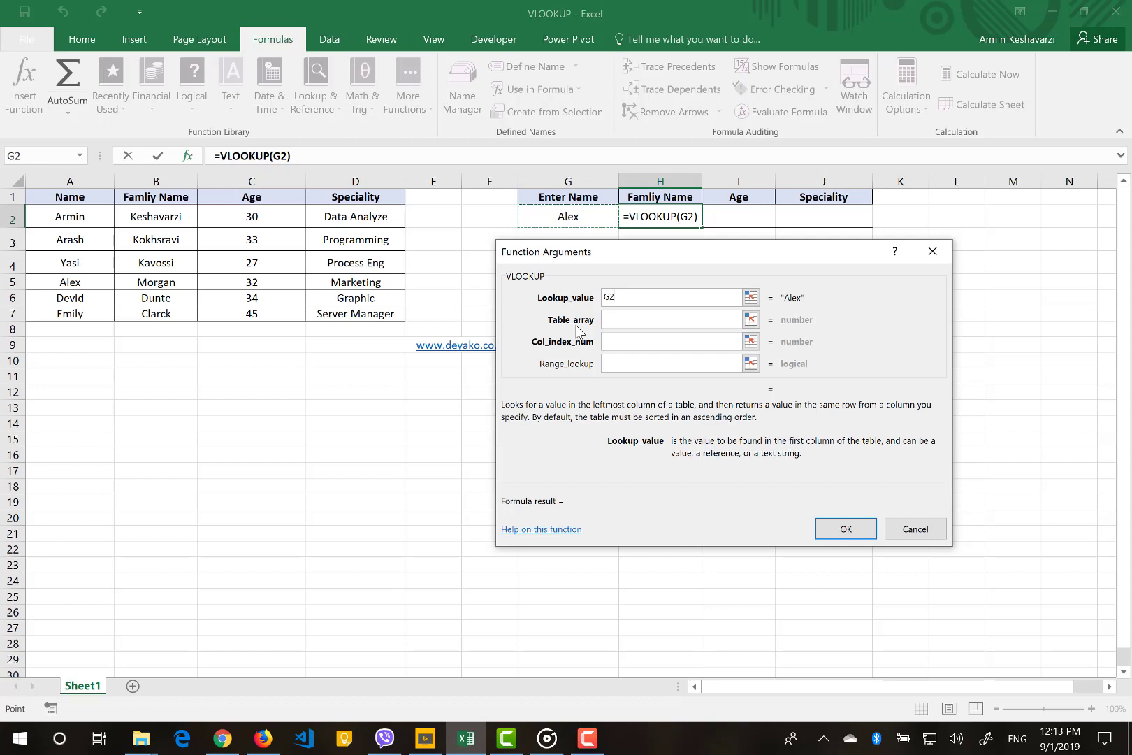
{"action": "left_click", "coordinate": [627, 314]}
{"action": "left_click", "coordinate": [622, 318]}
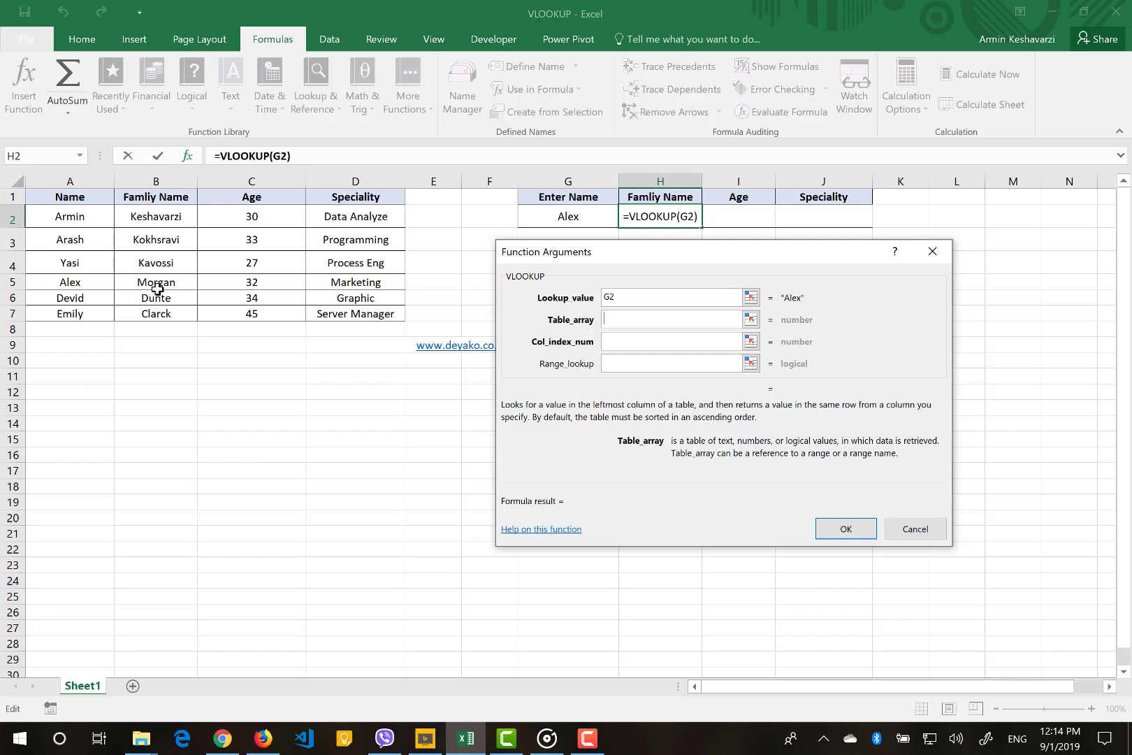
{"action": "left_click_drag", "start_coordinate": [83, 197], "coordinate": [355, 308]}
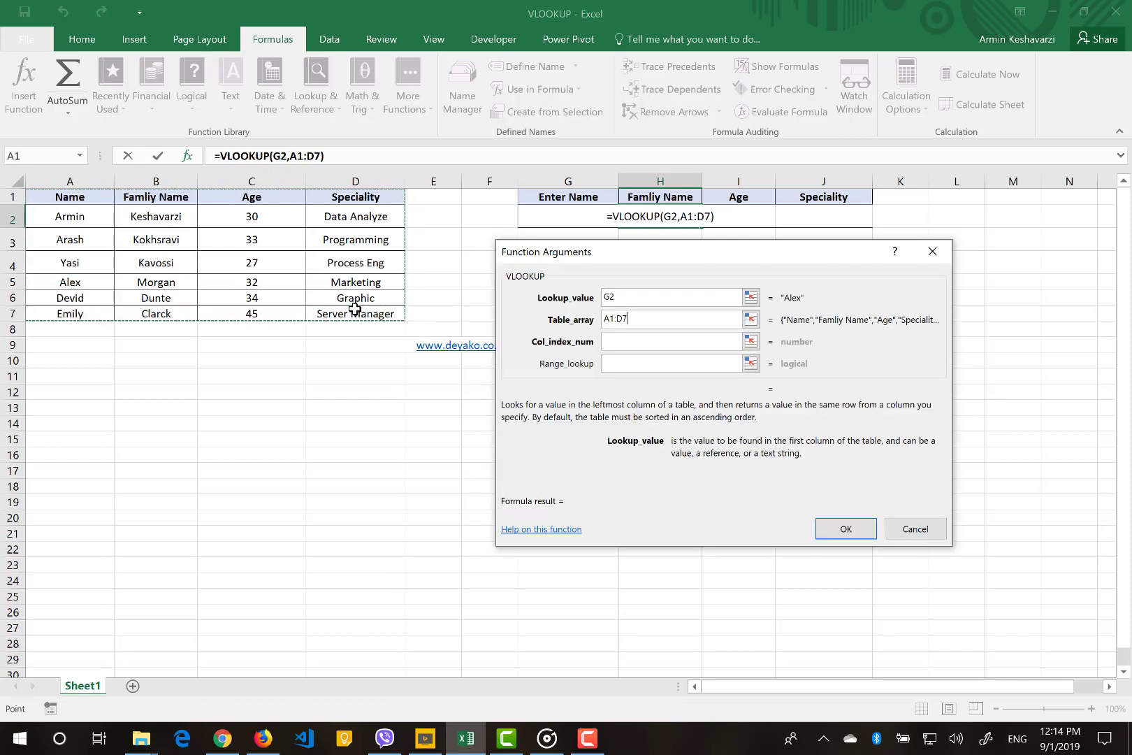
{"action": "left_click", "coordinate": [623, 340]}
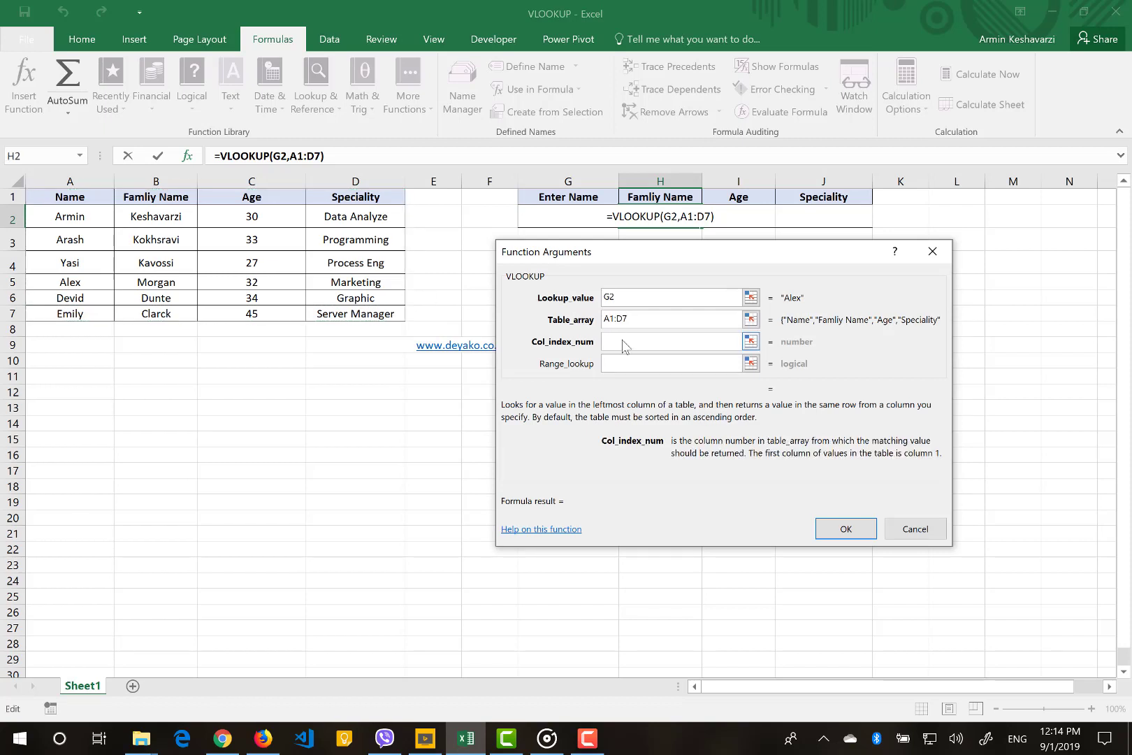
Step: Capture the screen in Snip & Sketch and handwrite the lookup name over G2 with an arrow to Lookup_value
{"action": "left_click", "coordinate": [986, 738]}
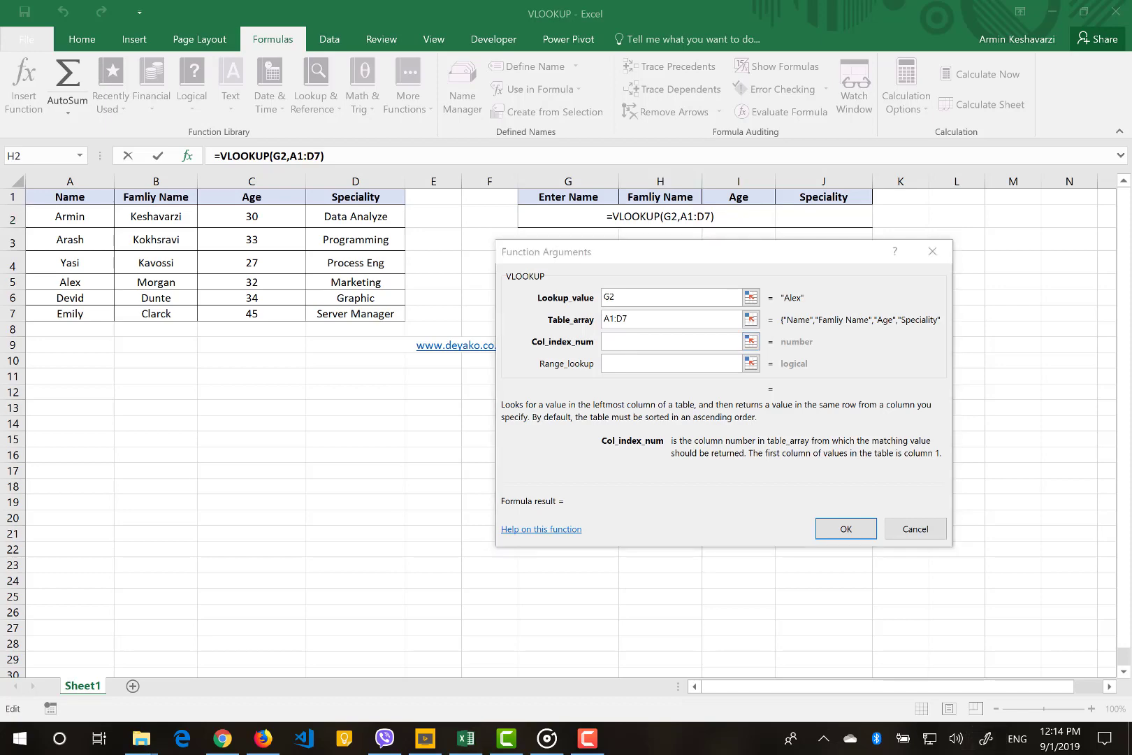
{"action": "left_click", "coordinate": [982, 432]}
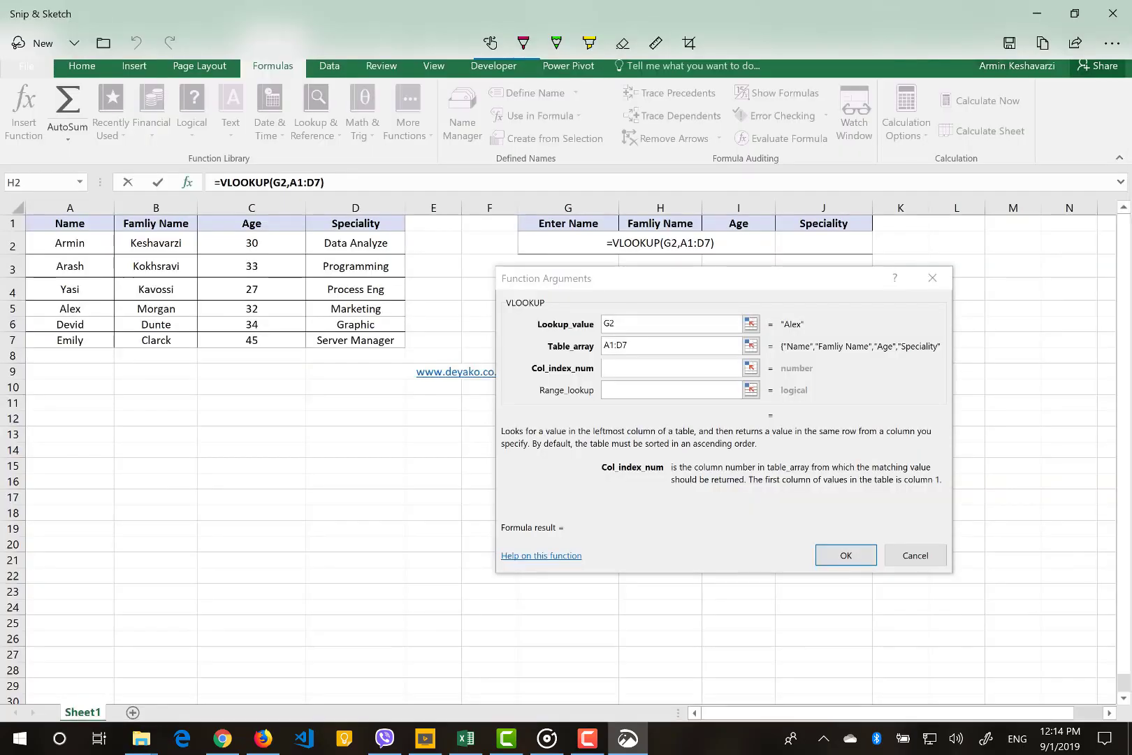
{"action": "mouse_move", "coordinate": [530, 262]}
{"action": "left_mouse_down"}
{"action": "mouse_move", "coordinate": [542, 232]}
{"action": "mouse_move", "coordinate": [555, 258]}
{"action": "left_mouse_up"}
{"action": "left_click_drag", "start_coordinate": [536, 252], "coordinate": [628, 255]}
{"action": "left_click_drag", "start_coordinate": [624, 230], "coordinate": [599, 258]}
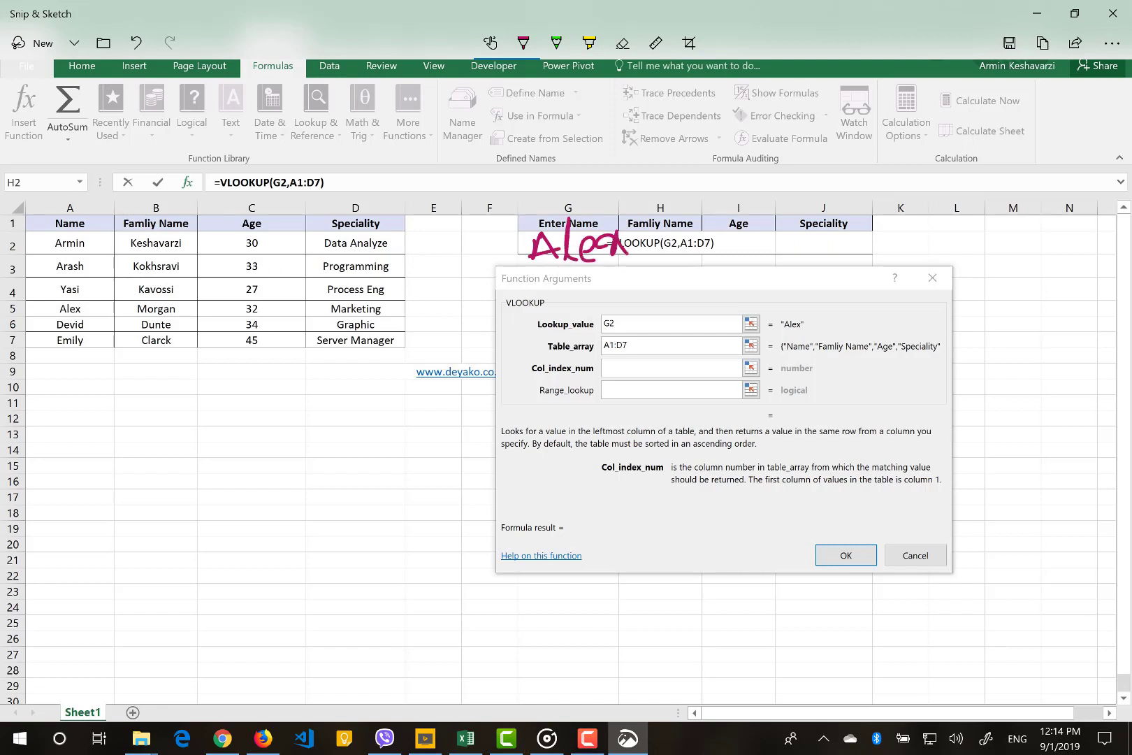
{"action": "mouse_move", "coordinate": [600, 264]}
{"action": "left_mouse_down"}
{"action": "mouse_move", "coordinate": [682, 271]}
{"action": "mouse_move", "coordinate": [638, 323]}
{"action": "mouse_move", "coordinate": [661, 326]}
{"action": "left_mouse_up"}
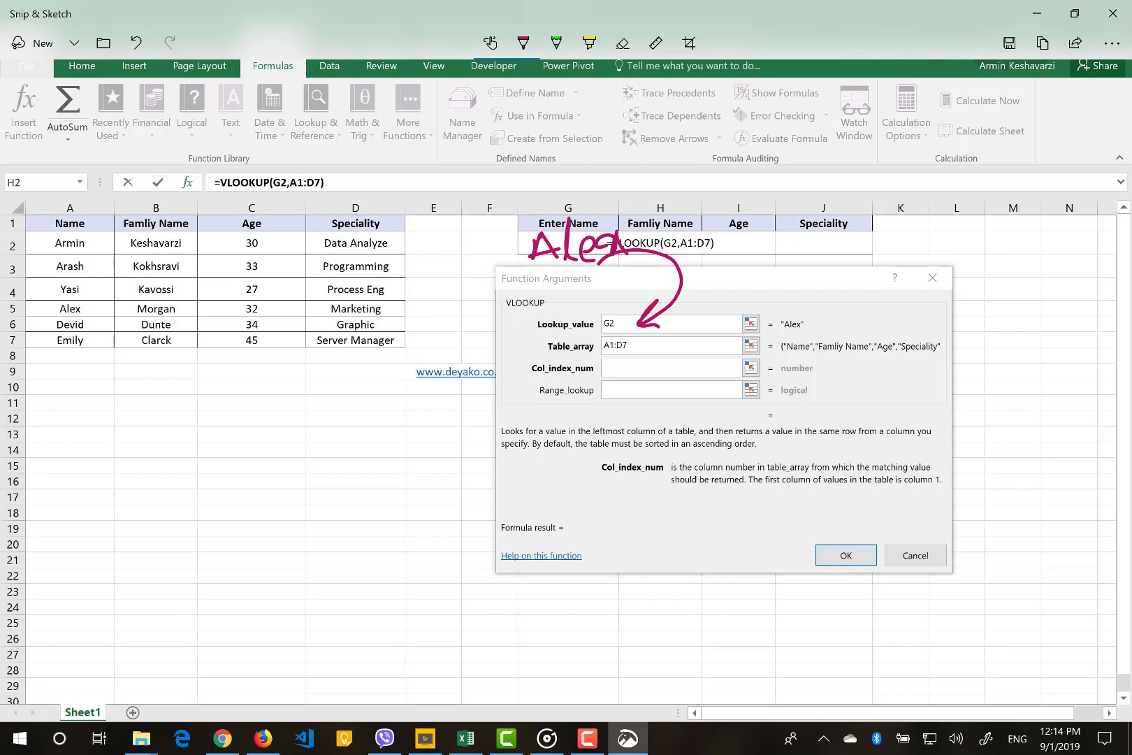
Step: Link Table_array to a bracket drawn over the source table and mark the search down the Name column to its match
{"action": "mouse_move", "coordinate": [600, 345]}
{"action": "left_mouse_down"}
{"action": "mouse_move", "coordinate": [656, 353]}
{"action": "mouse_move", "coordinate": [307, 187]}
{"action": "mouse_move", "coordinate": [14, 206]}
{"action": "left_mouse_up"}
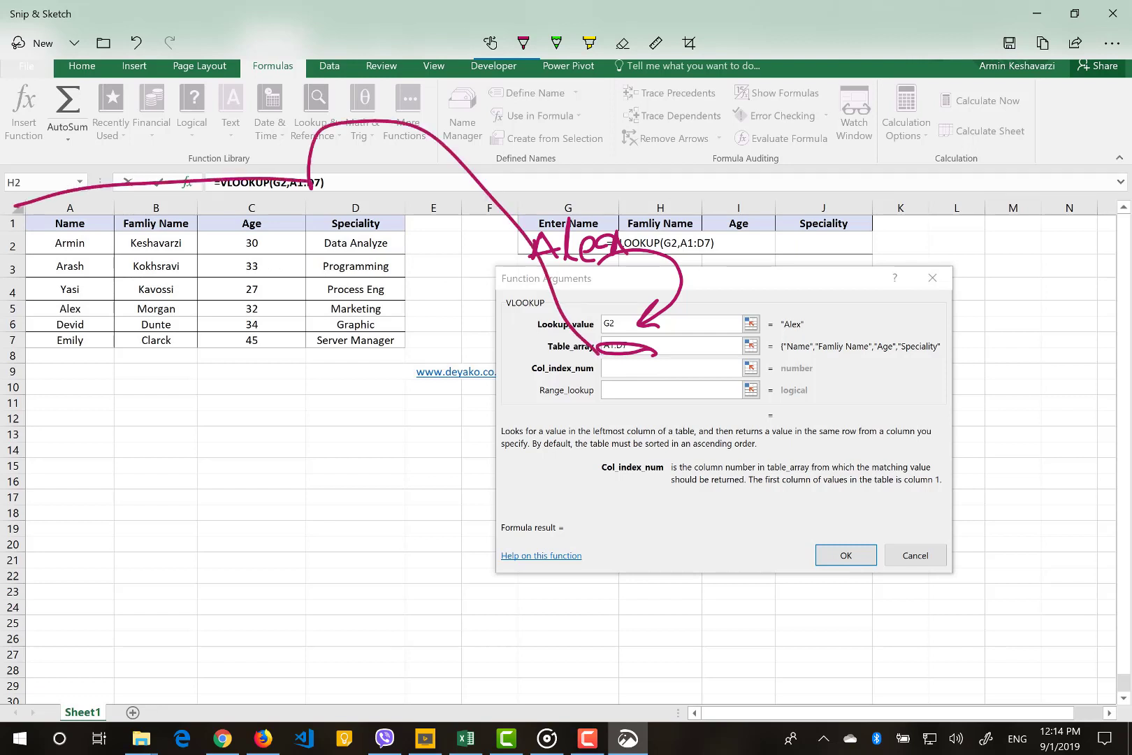
{"action": "left_click_drag", "start_coordinate": [312, 181], "coordinate": [436, 208]}
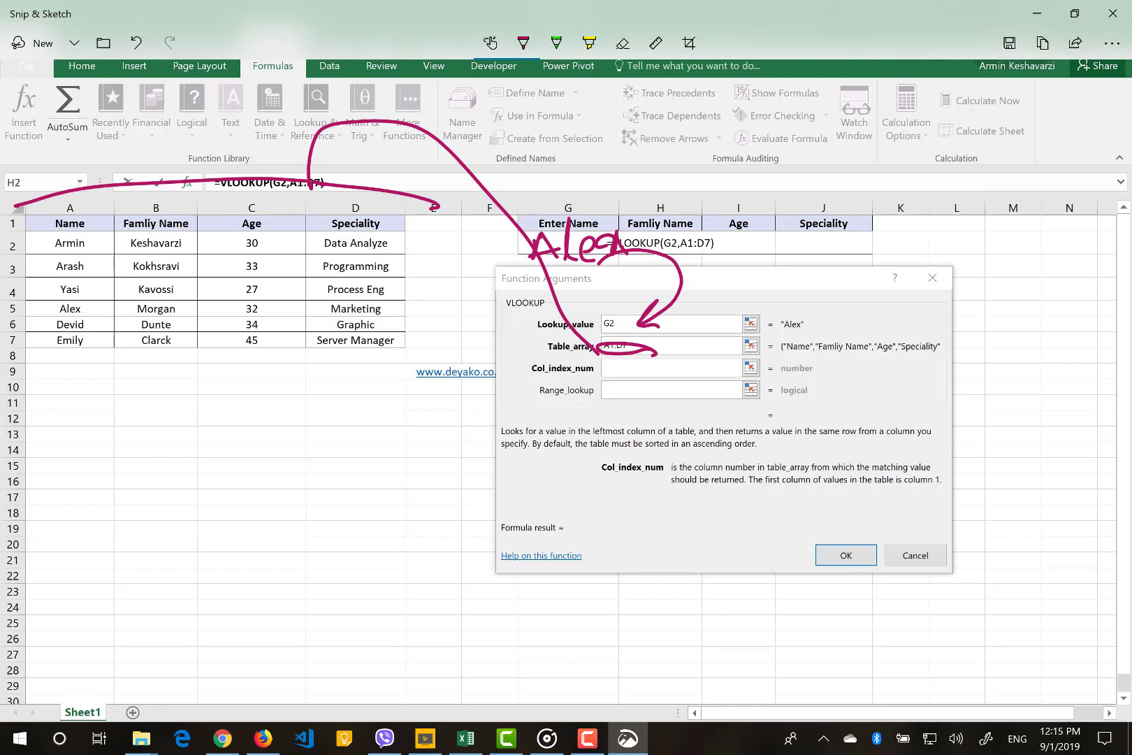
{"action": "mouse_move", "coordinate": [72, 151]}
{"action": "left_mouse_down"}
{"action": "mouse_move", "coordinate": [67, 213]}
{"action": "mouse_move", "coordinate": [82, 200]}
{"action": "mouse_move", "coordinate": [92, 213]}
{"action": "left_mouse_up"}
{"action": "mouse_move", "coordinate": [82, 191]}
{"action": "left_mouse_down"}
{"action": "mouse_move", "coordinate": [82, 299]}
{"action": "mouse_move", "coordinate": [62, 295]}
{"action": "mouse_move", "coordinate": [60, 329]}
{"action": "mouse_move", "coordinate": [98, 300]}
{"action": "mouse_move", "coordinate": [73, 297]}
{"action": "left_mouse_up"}
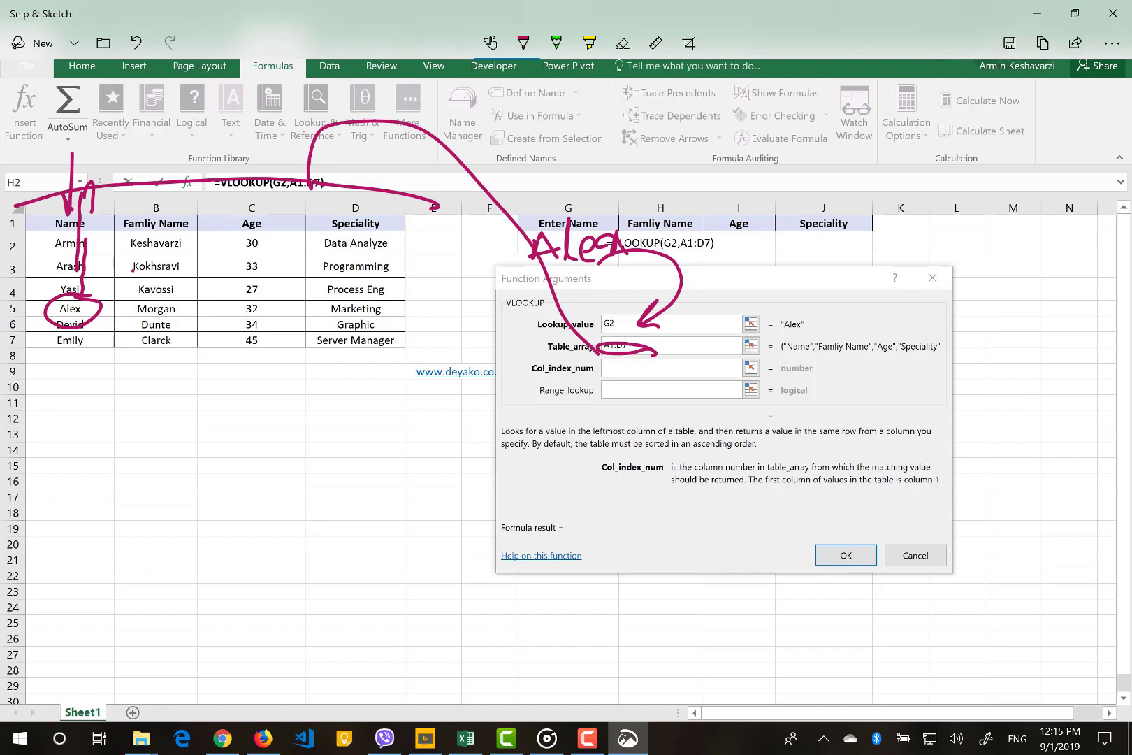
Step: Draw an arrow across the matching row to the Famliy Name column and number the remaining columns 2, 3 and 4
{"action": "left_click_drag", "start_coordinate": [21, 310], "coordinate": [128, 309]}
{"action": "mouse_move", "coordinate": [120, 305]}
{"action": "left_mouse_down"}
{"action": "mouse_move", "coordinate": [139, 311]}
{"action": "mouse_move", "coordinate": [129, 325]}
{"action": "left_mouse_up"}
{"action": "mouse_move", "coordinate": [166, 190]}
{"action": "left_mouse_down"}
{"action": "mouse_move", "coordinate": [174, 204]}
{"action": "mouse_move", "coordinate": [157, 213]}
{"action": "mouse_move", "coordinate": [186, 218]}
{"action": "left_mouse_up"}
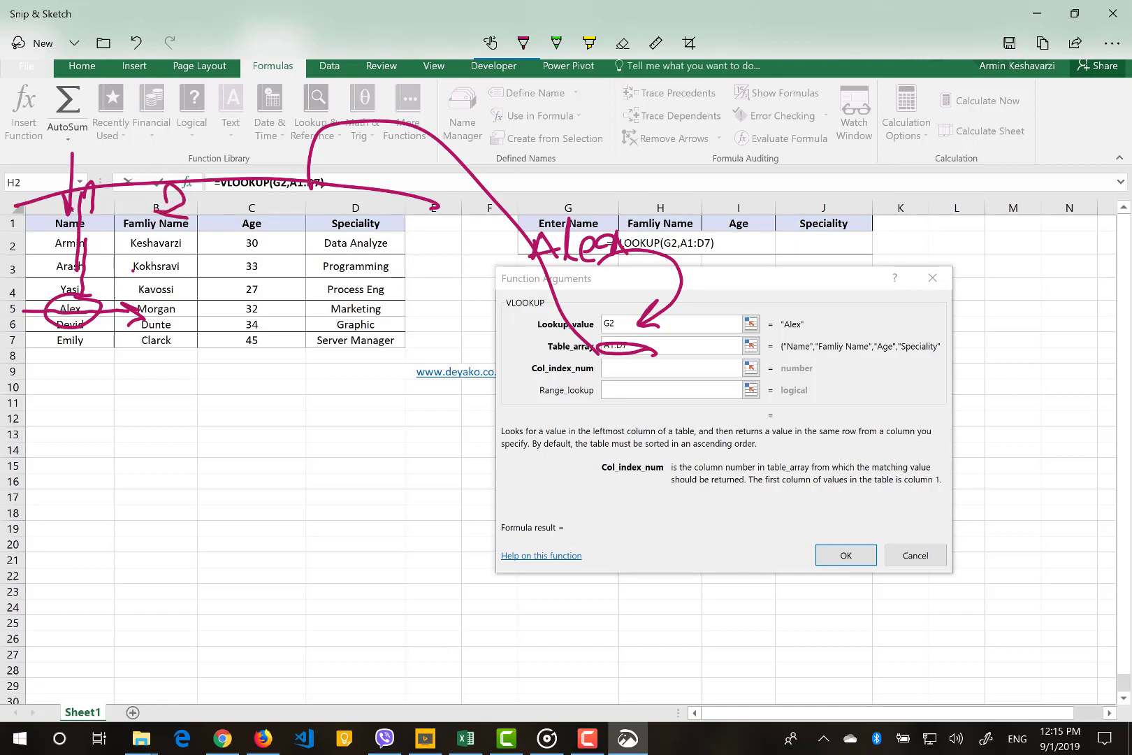
{"action": "mouse_move", "coordinate": [237, 190]}
{"action": "left_mouse_down"}
{"action": "mouse_move", "coordinate": [269, 210]}
{"action": "mouse_move", "coordinate": [226, 229]}
{"action": "left_mouse_up"}
{"action": "mouse_move", "coordinate": [340, 187]}
{"action": "left_mouse_down"}
{"action": "mouse_move", "coordinate": [335, 213]}
{"action": "mouse_move", "coordinate": [359, 208]}
{"action": "left_mouse_up"}
{"action": "left_click_drag", "start_coordinate": [355, 201], "coordinate": [356, 238]}
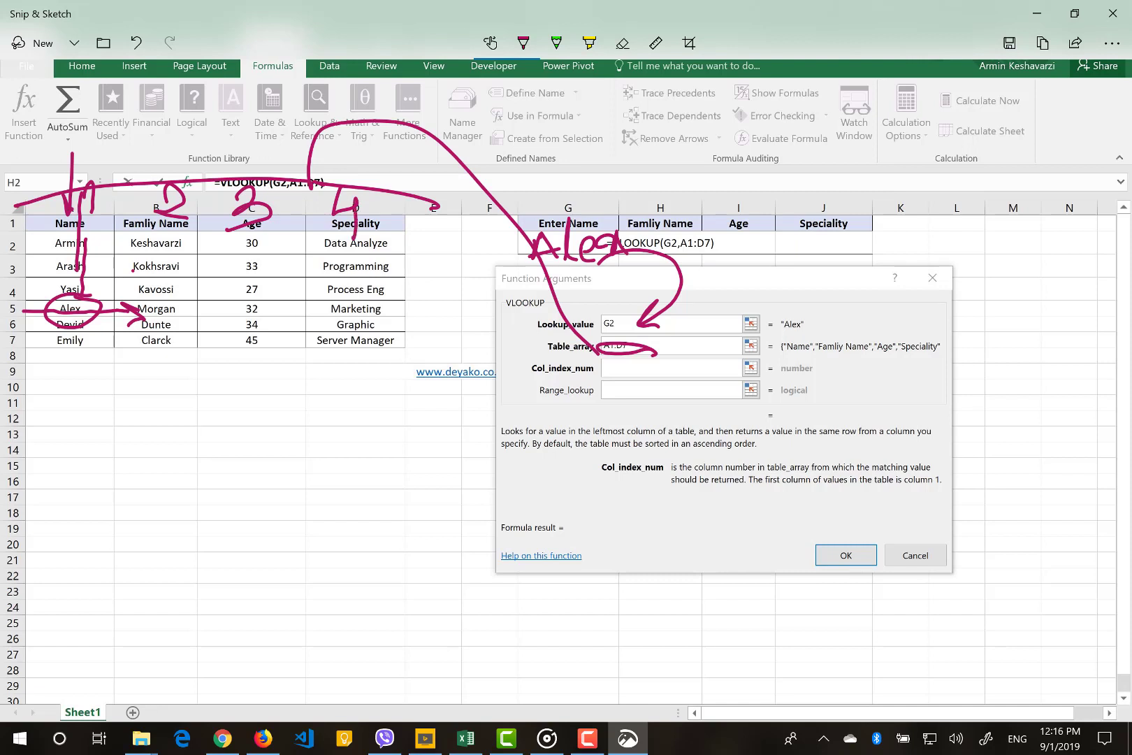
Step: Write 2 at Col_index_num, link it to the Famliy Name result heading, and close the sketch
{"action": "mouse_move", "coordinate": [685, 234]}
{"action": "left_mouse_down"}
{"action": "mouse_move", "coordinate": [686, 211]}
{"action": "mouse_move", "coordinate": [742, 234]}
{"action": "mouse_move", "coordinate": [724, 320]}
{"action": "mouse_move", "coordinate": [692, 362]}
{"action": "mouse_move", "coordinate": [657, 379]}
{"action": "mouse_move", "coordinate": [682, 378]}
{"action": "left_mouse_up"}
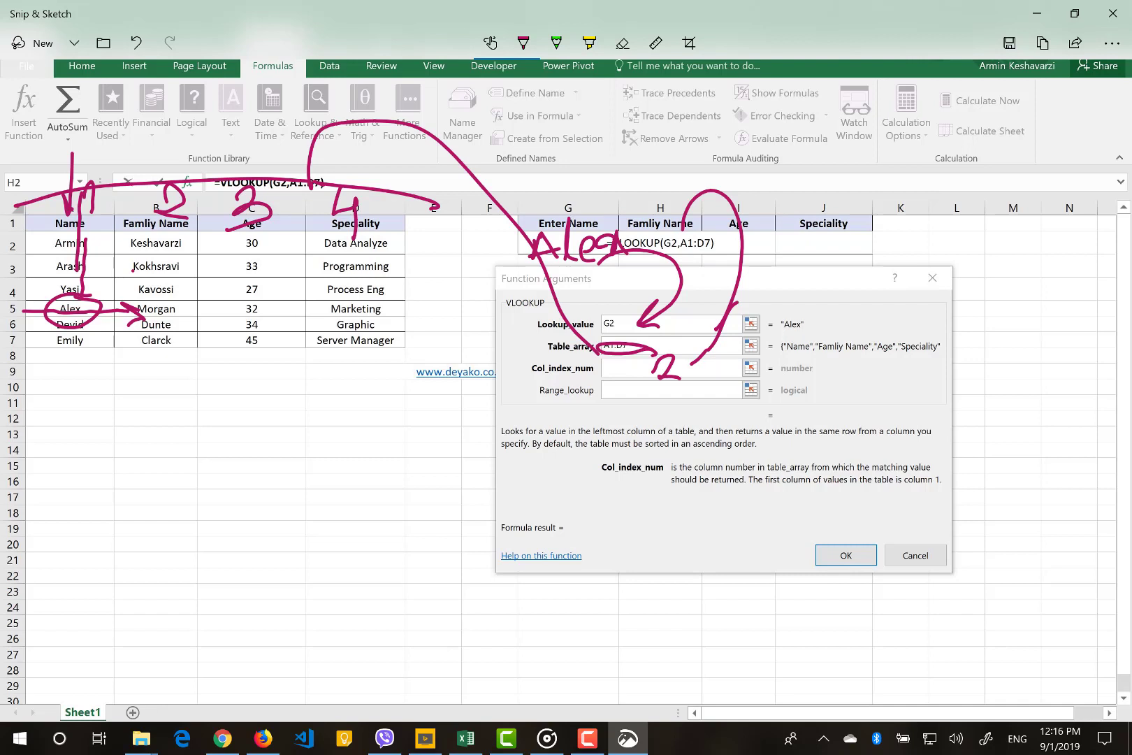
{"action": "left_click_drag", "start_coordinate": [685, 211], "coordinate": [698, 230]}
{"action": "key", "text": "alt+F4"}
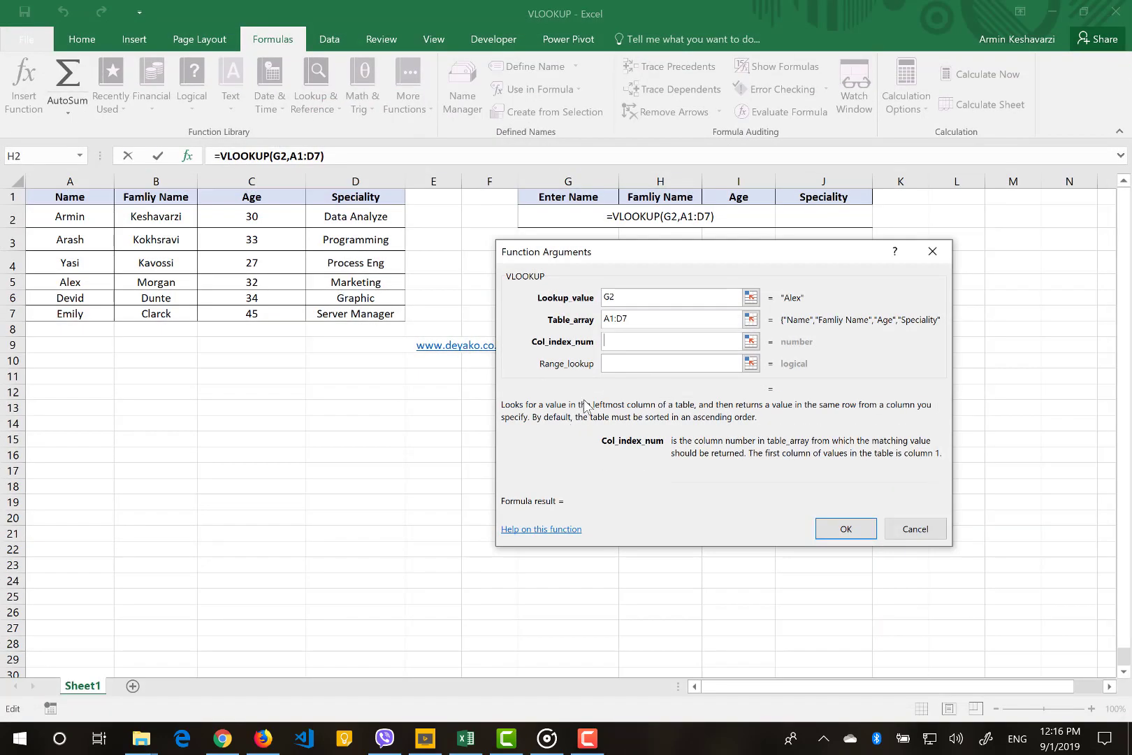
Step: Complete the H2 VLOOKUP with Col_index_num 2 and Range_lookup false, and check the finished formula
{"action": "type", "text": "2"}
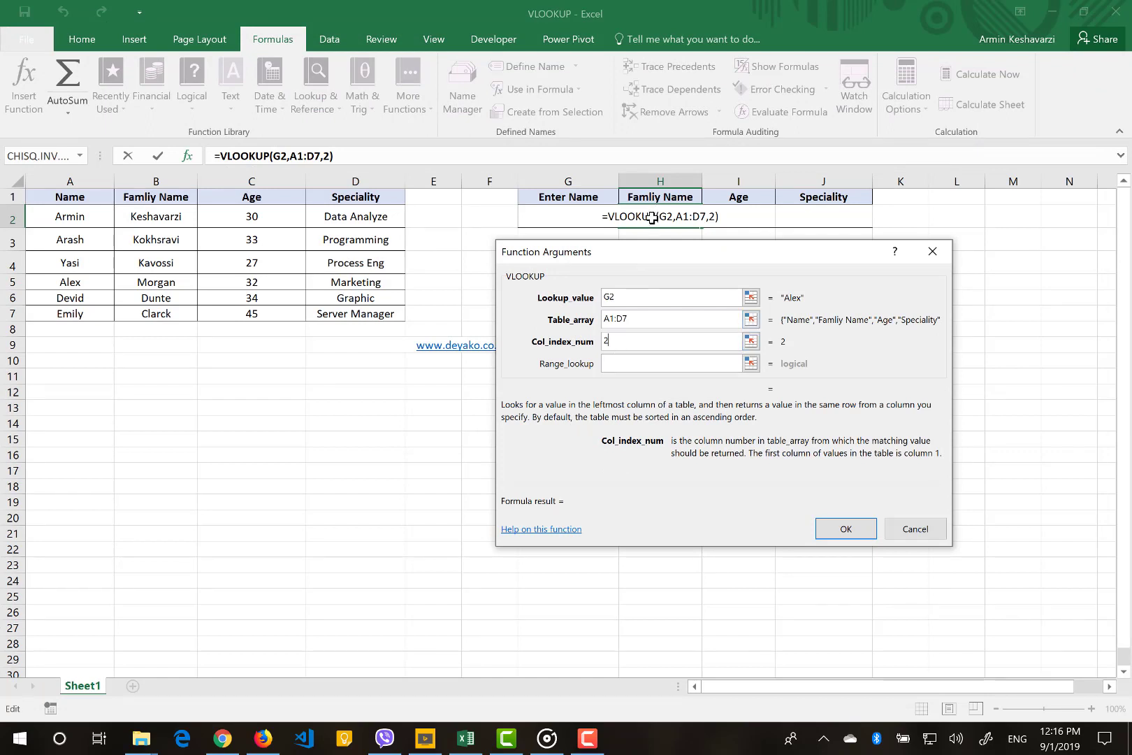
{"action": "left_click", "coordinate": [636, 360]}
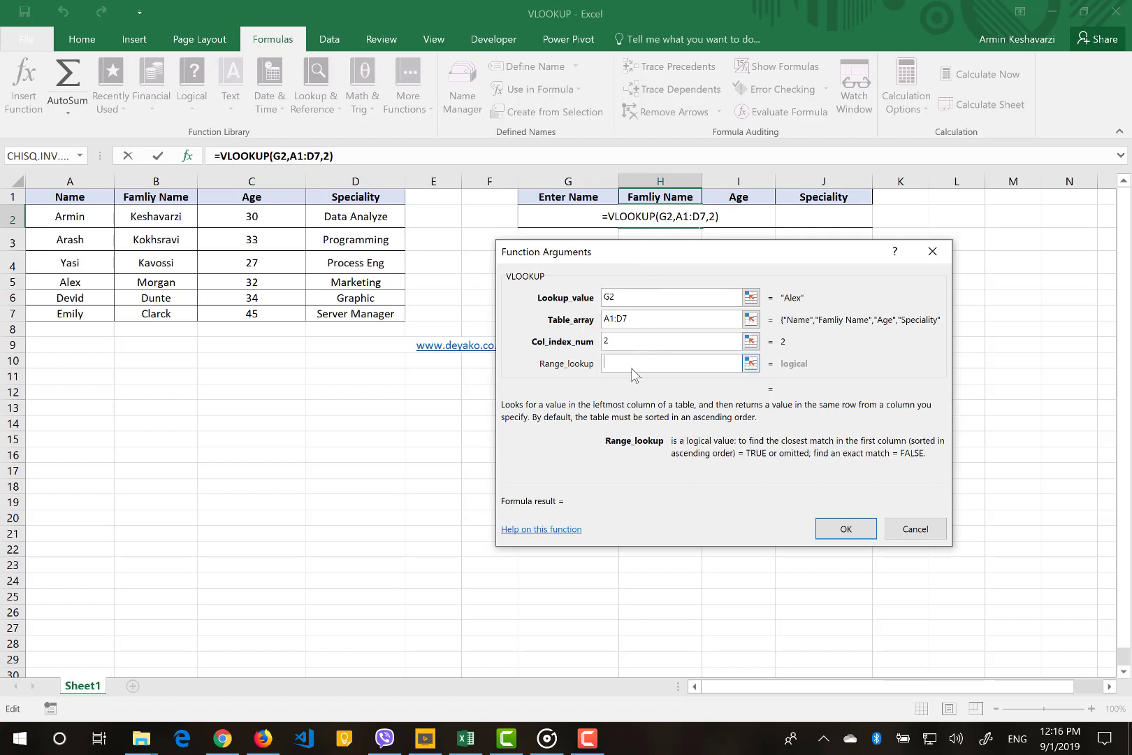
{"action": "type", "text": "true"}
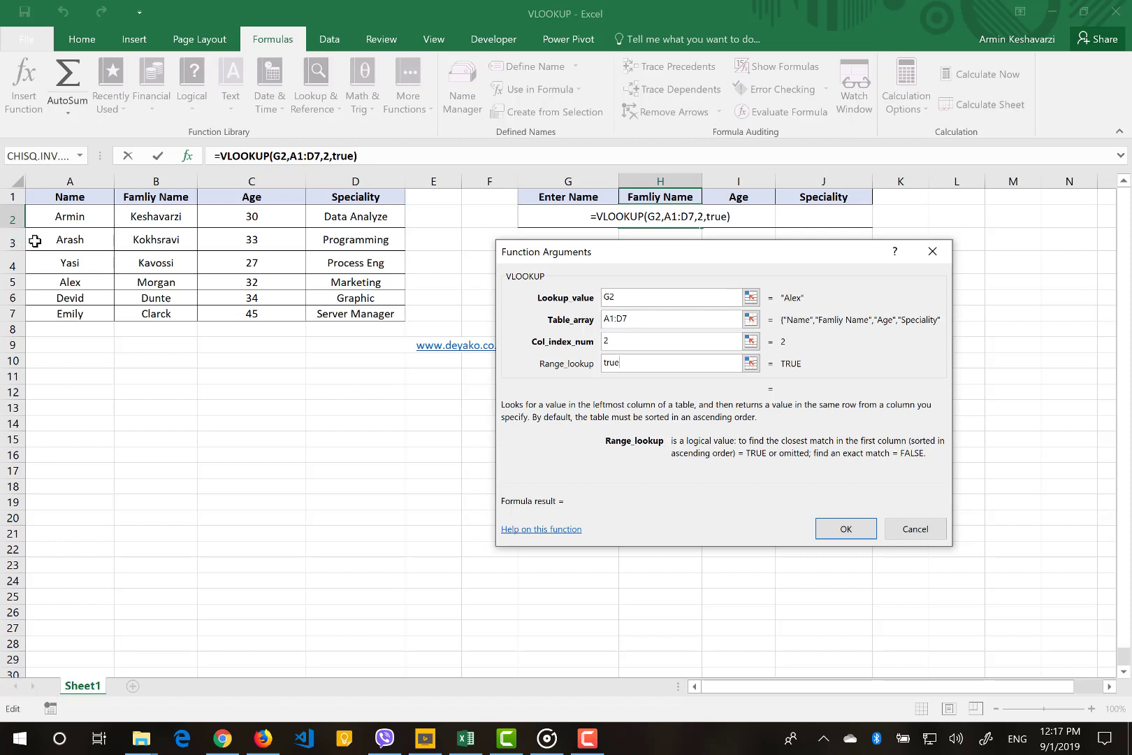
{"action": "double_click", "coordinate": [624, 362]}
{"action": "type", "text": "false"}
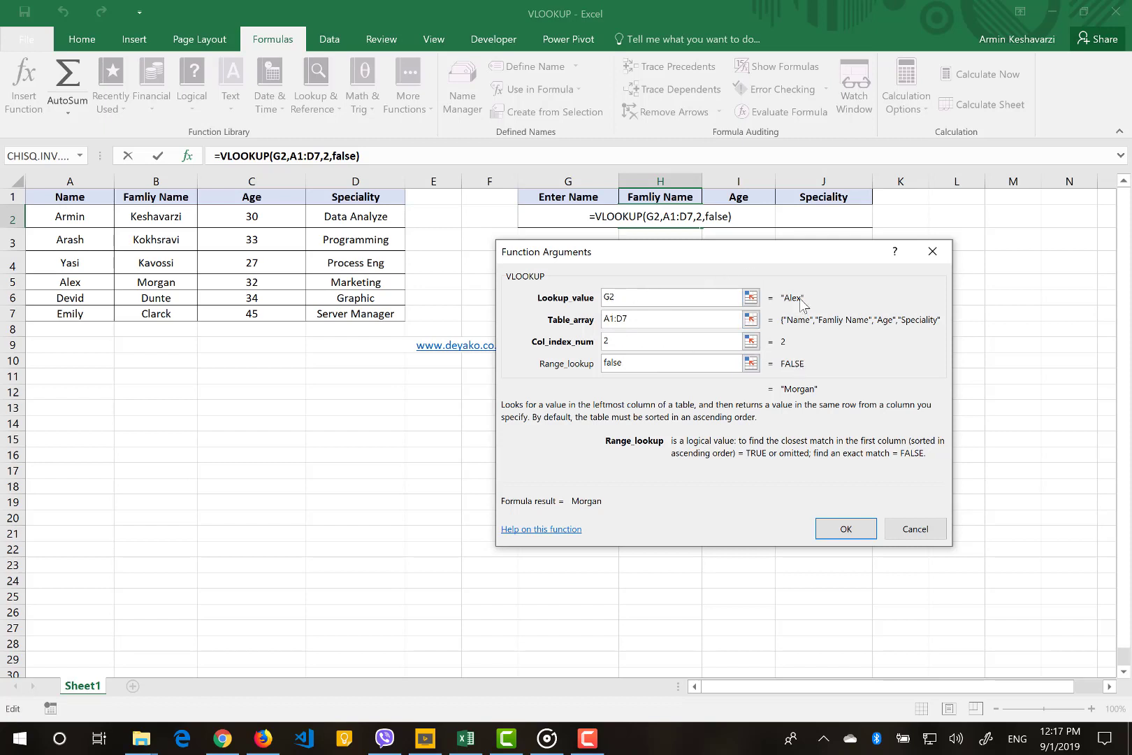
{"action": "left_click", "coordinate": [838, 529]}
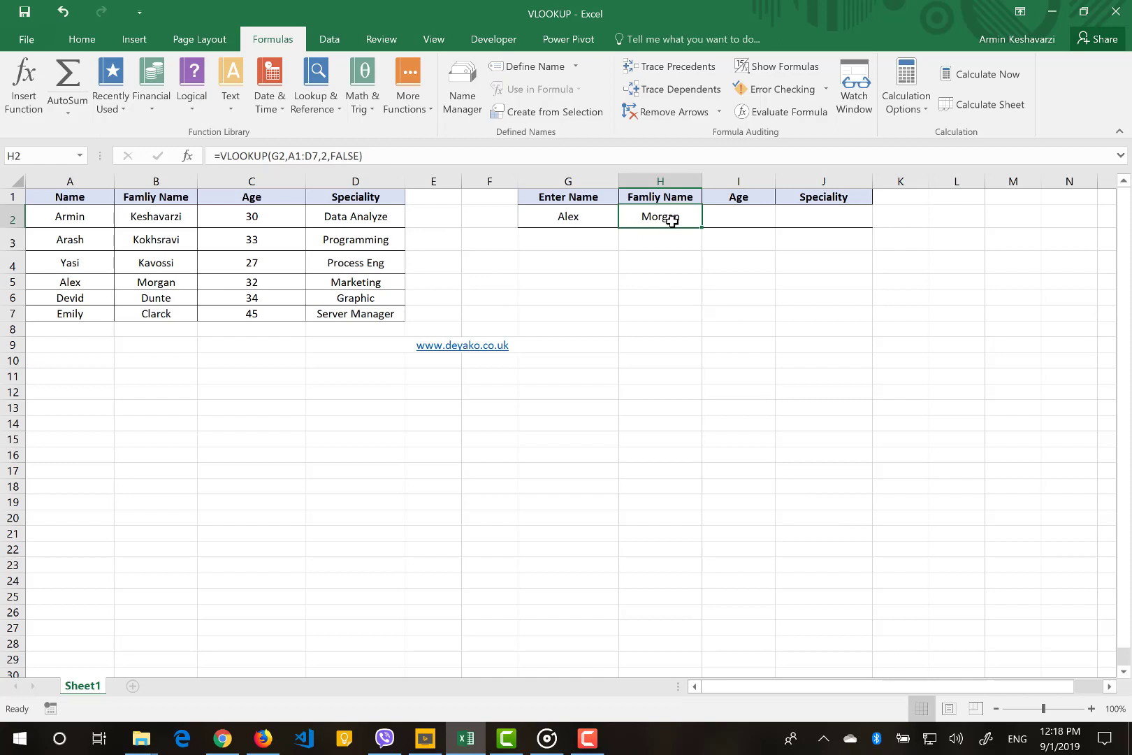
{"action": "left_click", "coordinate": [385, 162]}
{"action": "left_click", "coordinate": [725, 215]}
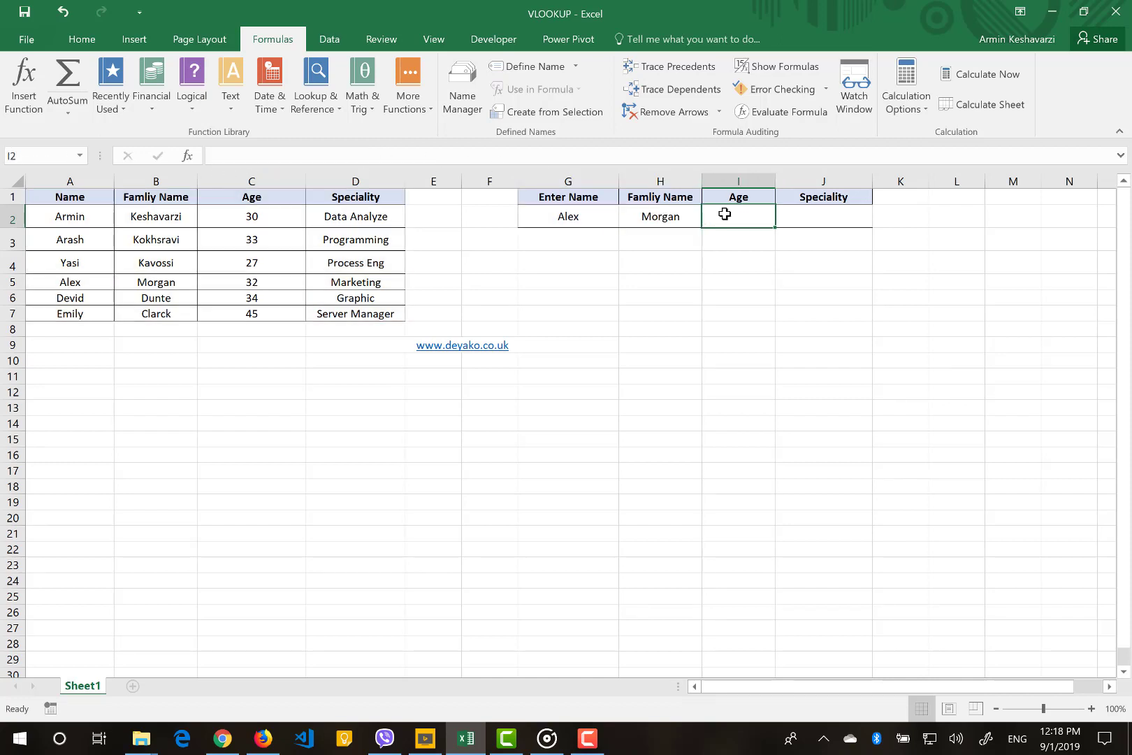
{"action": "type", "text": "=V"}
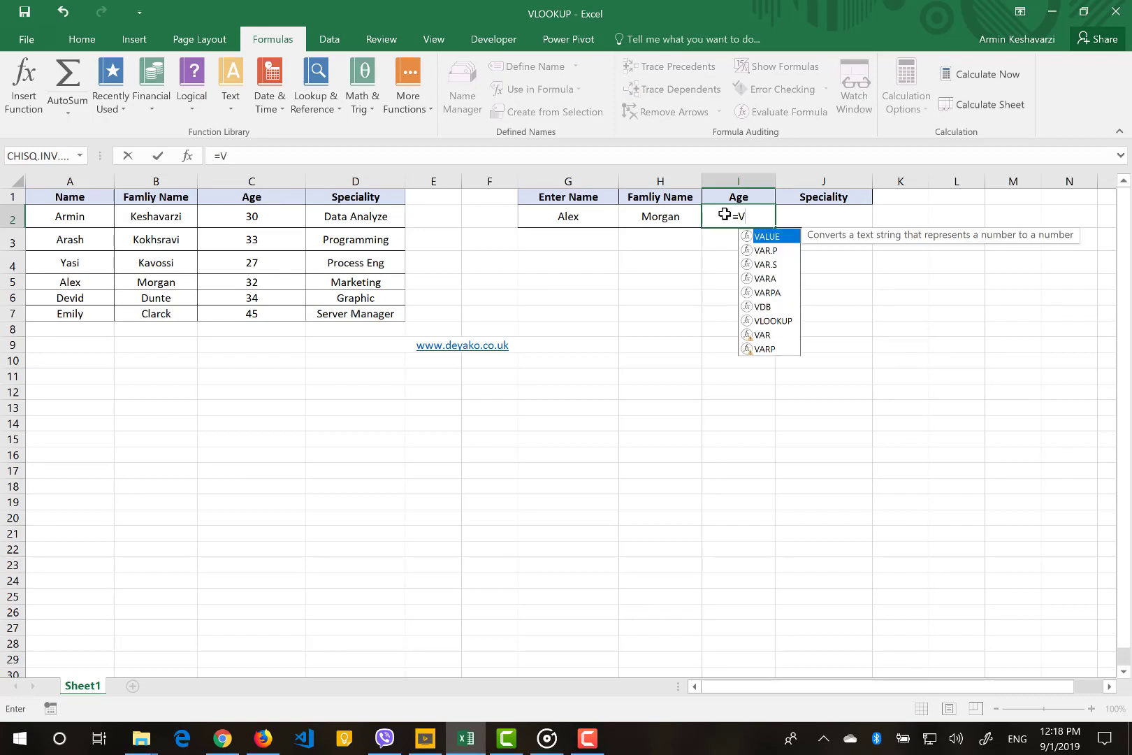
{"action": "key", "text": "BackSpace"}
{"action": "key", "text": "BackSpace"}
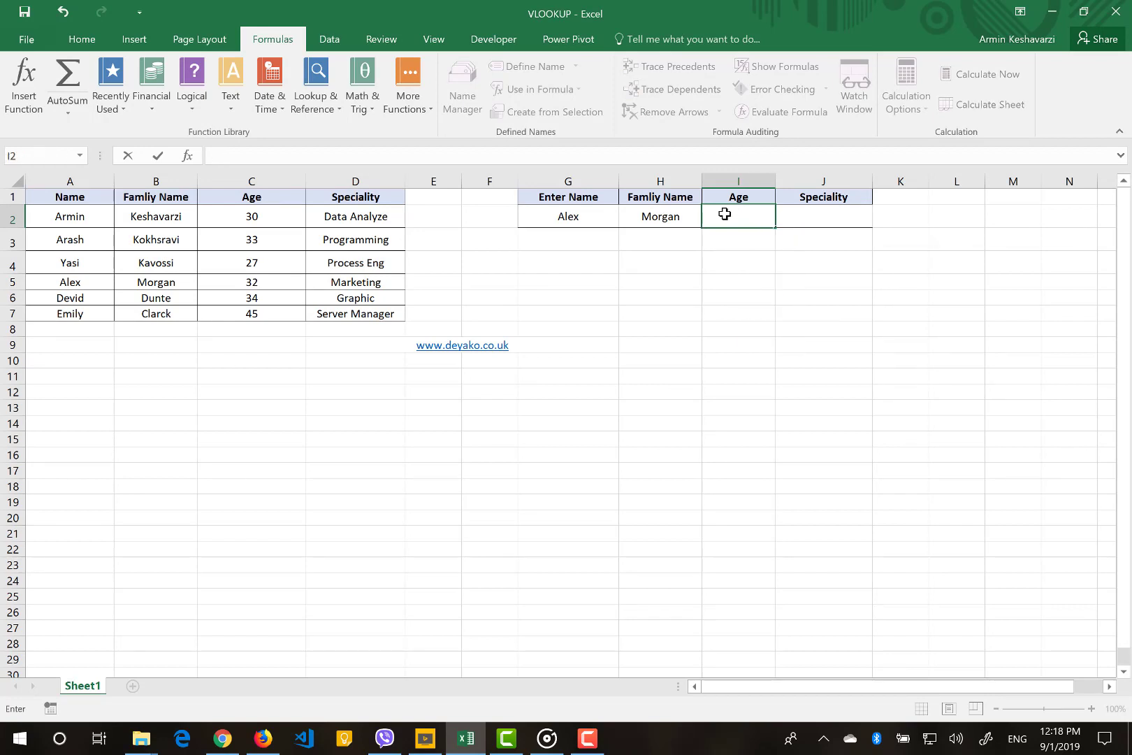
Step: Enter the VLOOKUP for Age in I2 with lookup value G2, table A1:D7, column index 3 and FALSE
{"action": "type", "text": "=VLOOKUP(G2,A1:D7,2,FALSE)"}
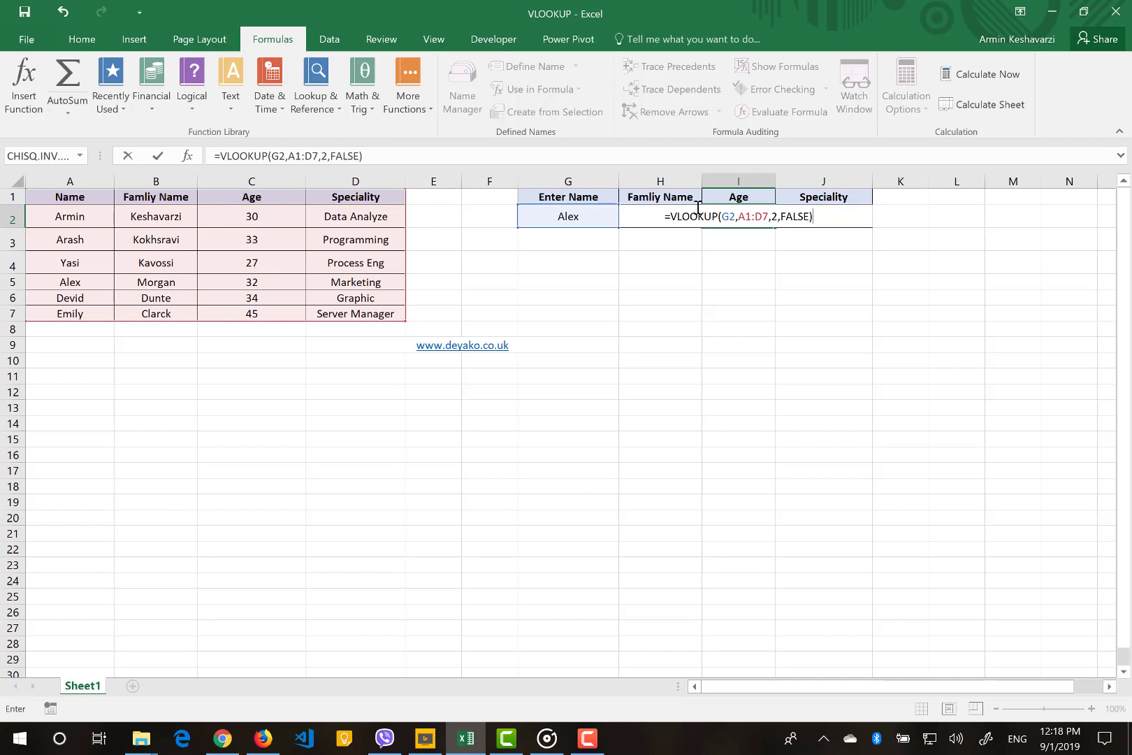
{"action": "double_click", "coordinate": [774, 216]}
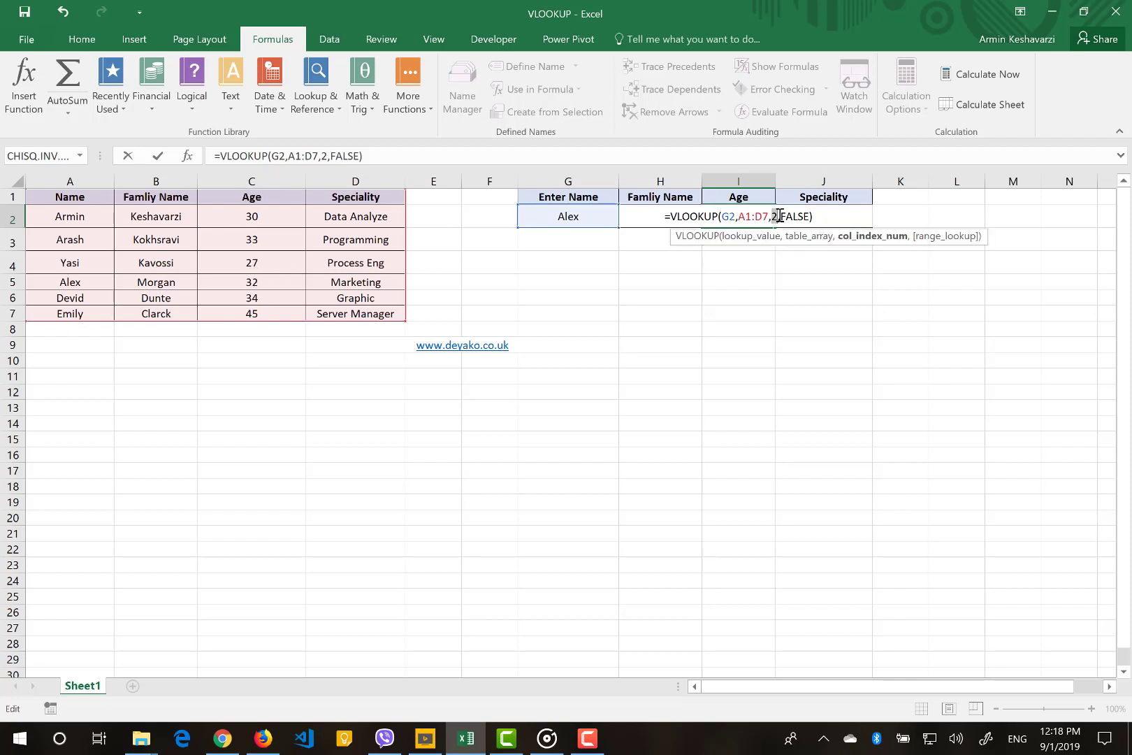
{"action": "type", "text": "3"}
{"action": "key", "text": "Return"}
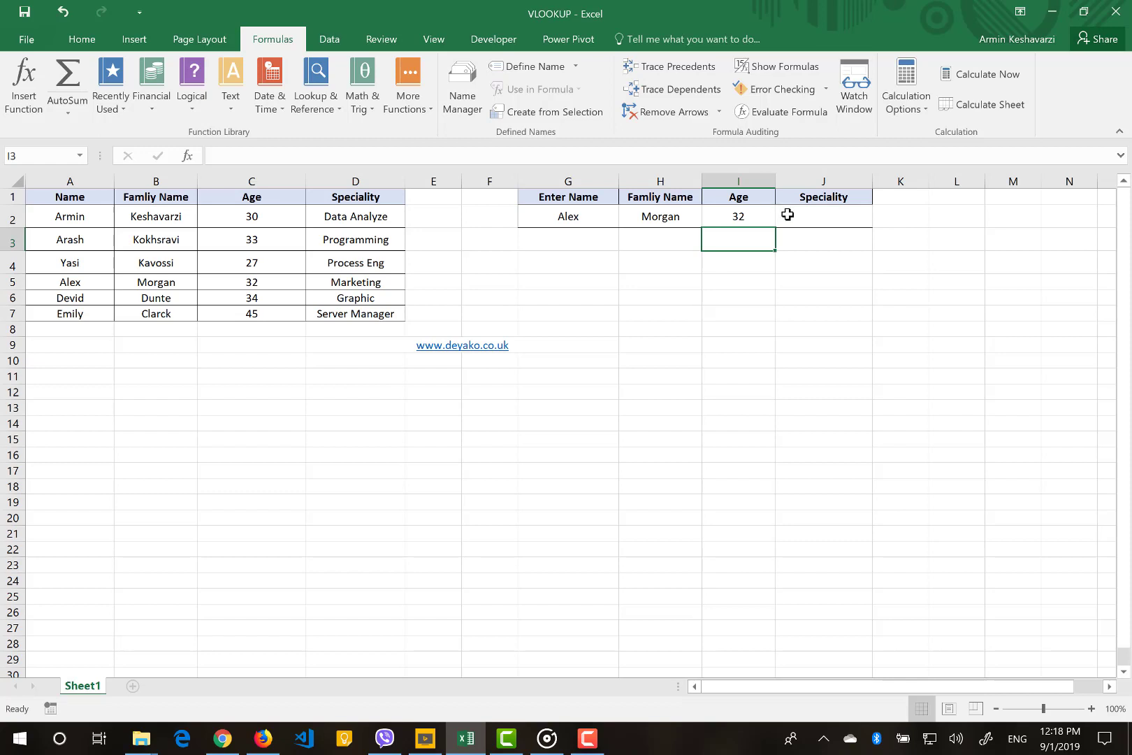
Step: Enter the VLOOKUP for Speciality in J2 with lookup value G2, table A1:D7, column index 4 and FALSE
{"action": "left_click", "coordinate": [787, 215]}
{"action": "type", "text": "="}
{"action": "type", "text": "VLOOKUP(G2,A1:D7,2,FALSE)"}
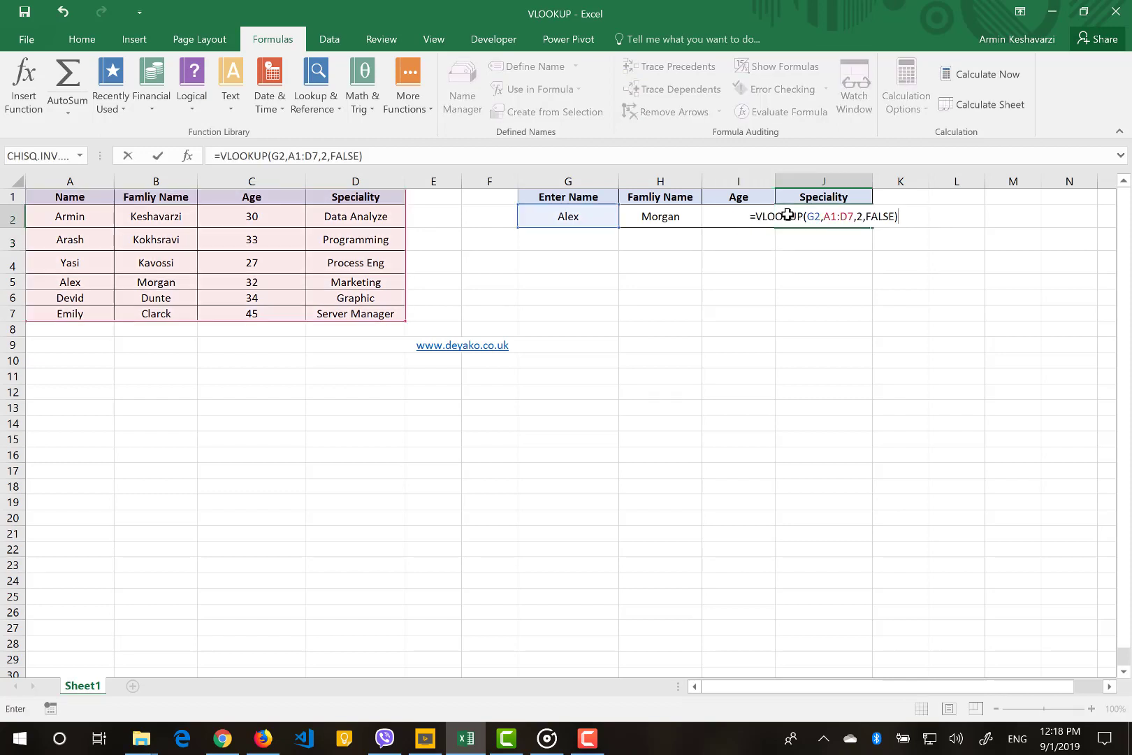
{"action": "left_click", "coordinate": [863, 215]}
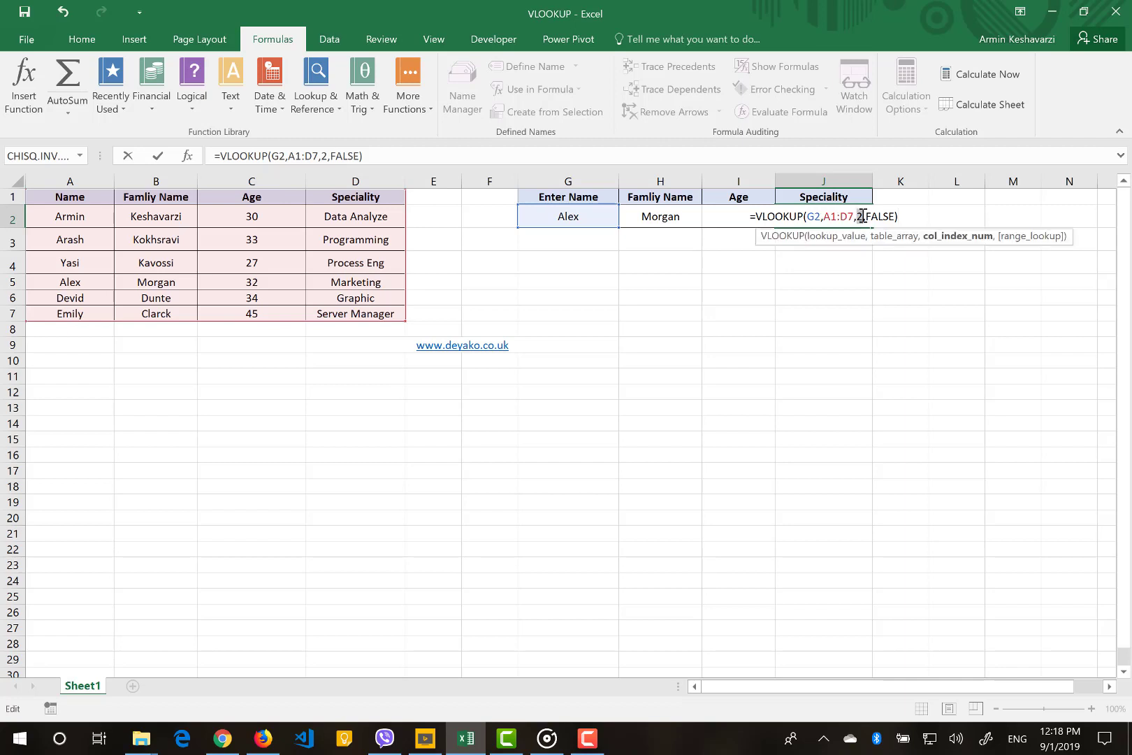
{"action": "key", "text": "BackSpace"}
{"action": "type", "text": "4"}
{"action": "key", "text": "Return"}
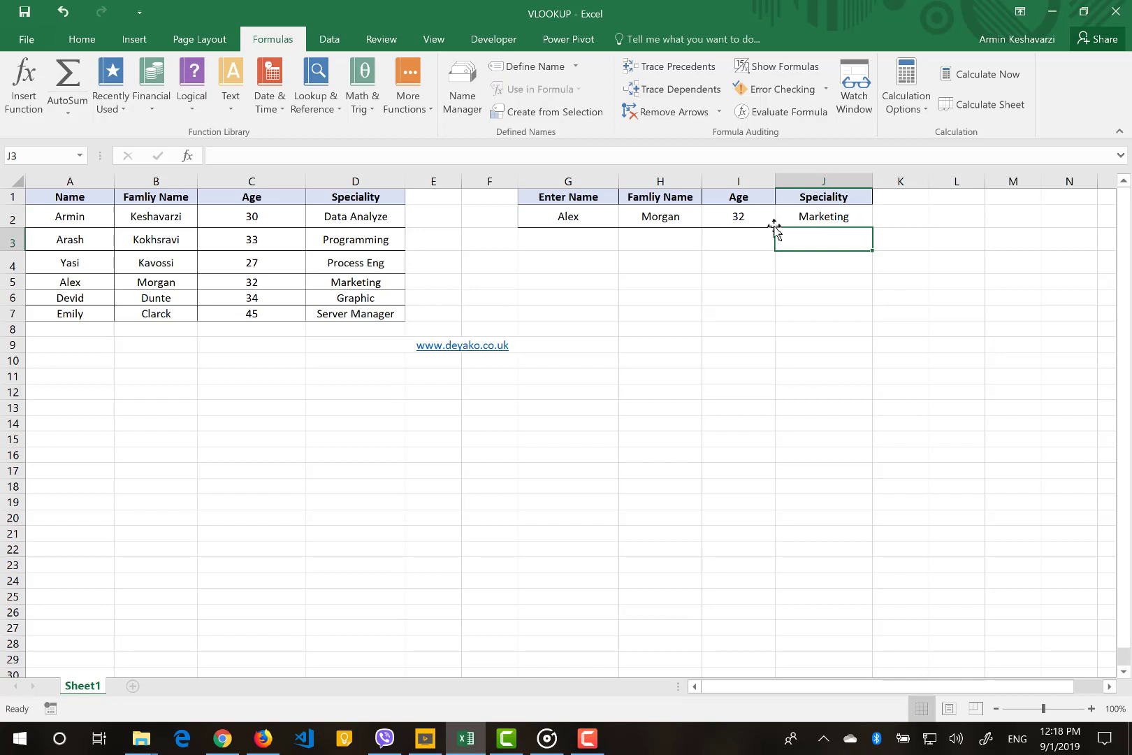
Step: Replace the lookup name in G2 with the name from A3 and compare the results with B3:D3
{"action": "left_click", "coordinate": [600, 221]}
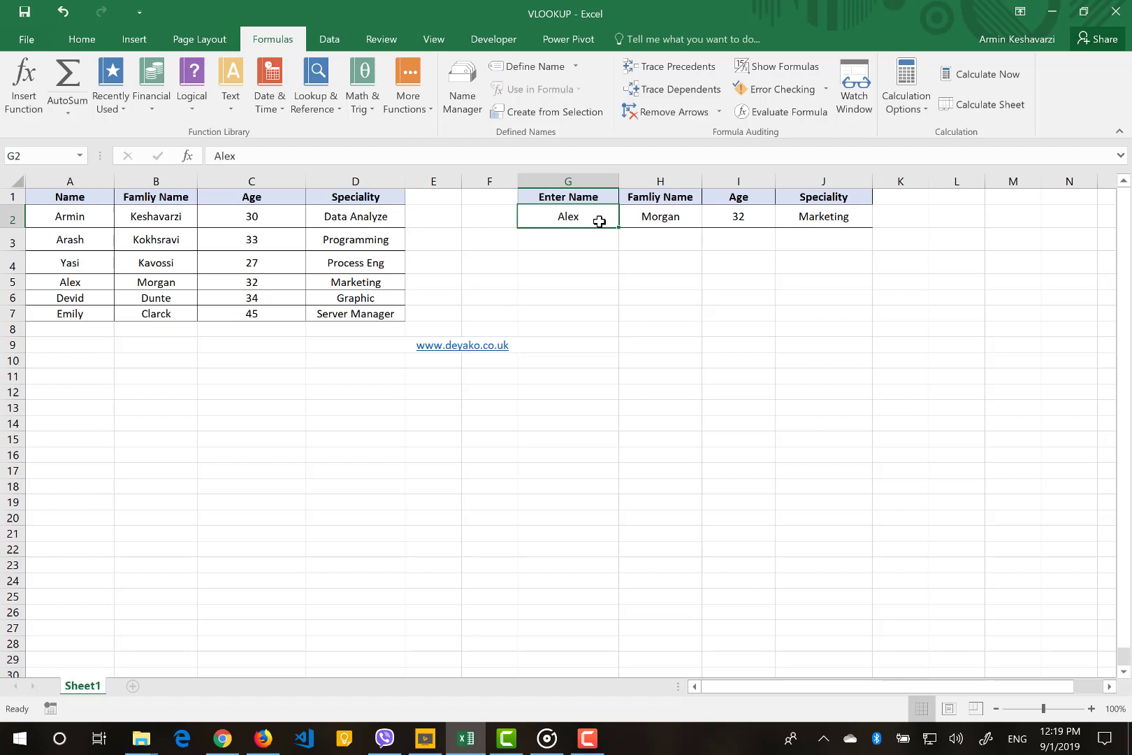
{"action": "key", "text": "BackSpace"}
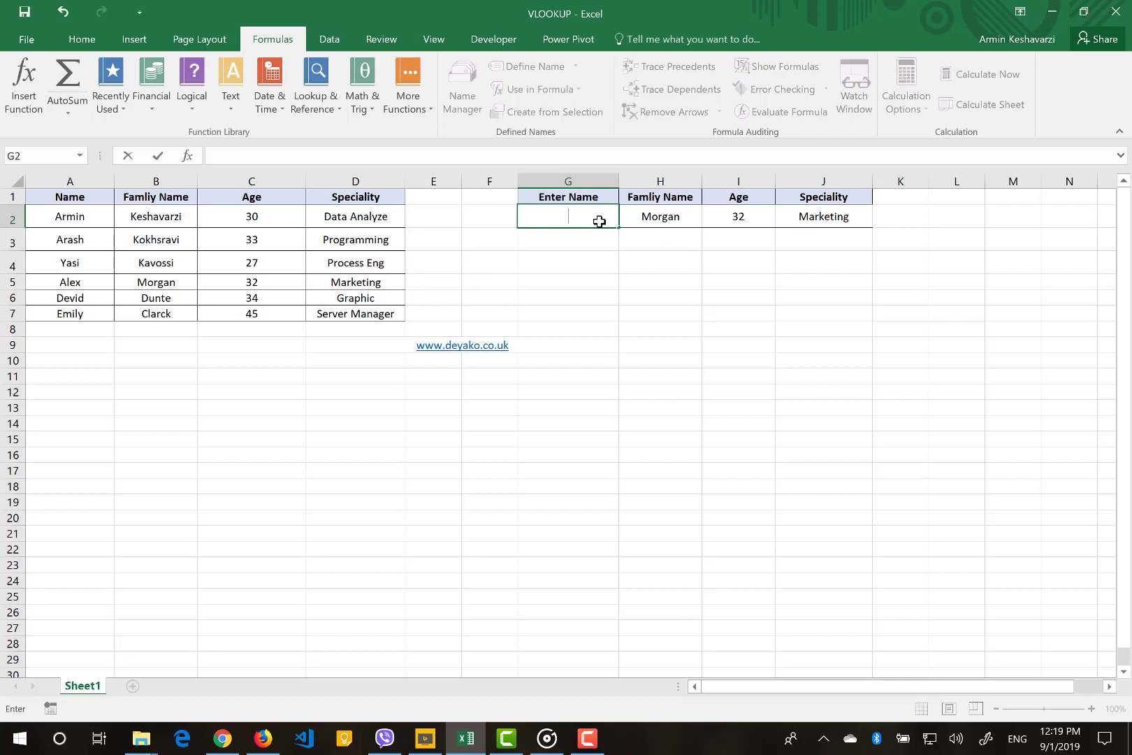
{"action": "type", "text": "Arash"}
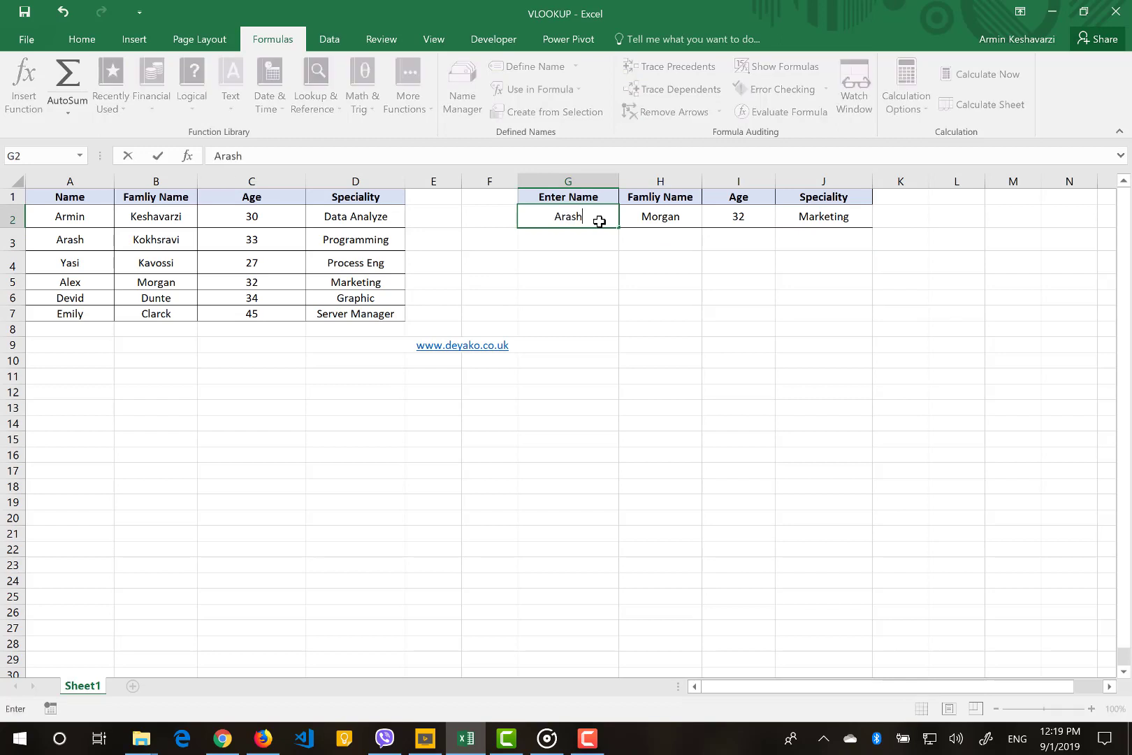
{"action": "key", "text": "Return"}
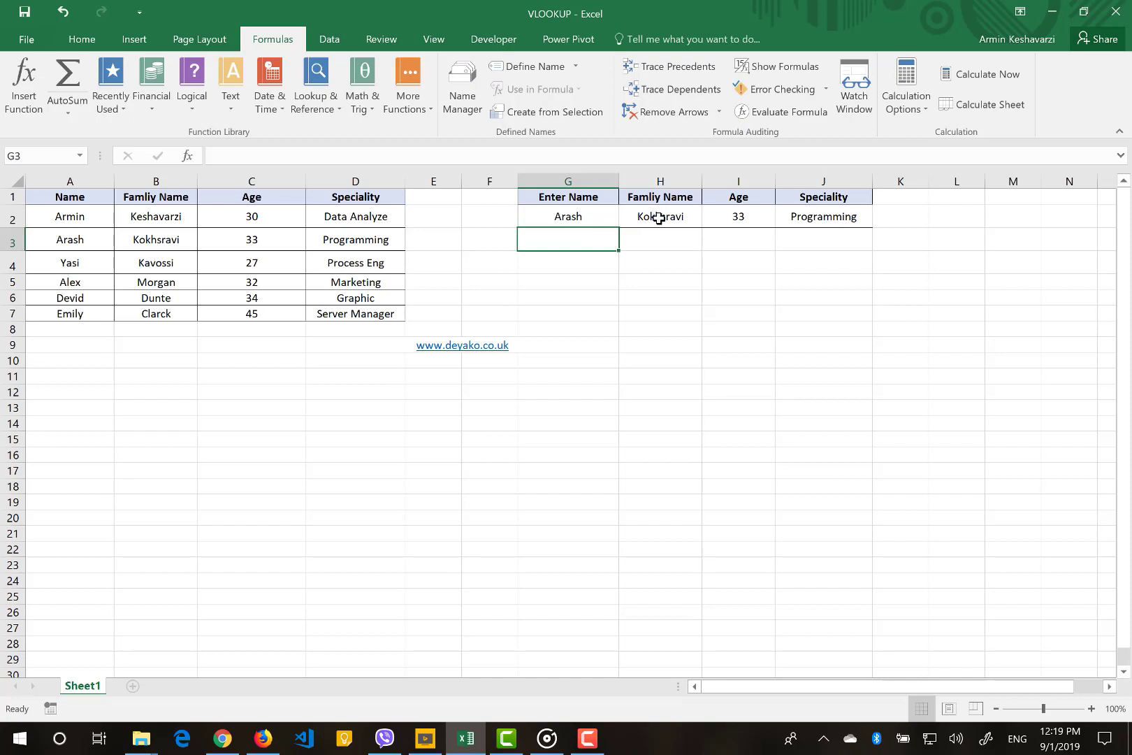
{"action": "left_click", "coordinate": [739, 221]}
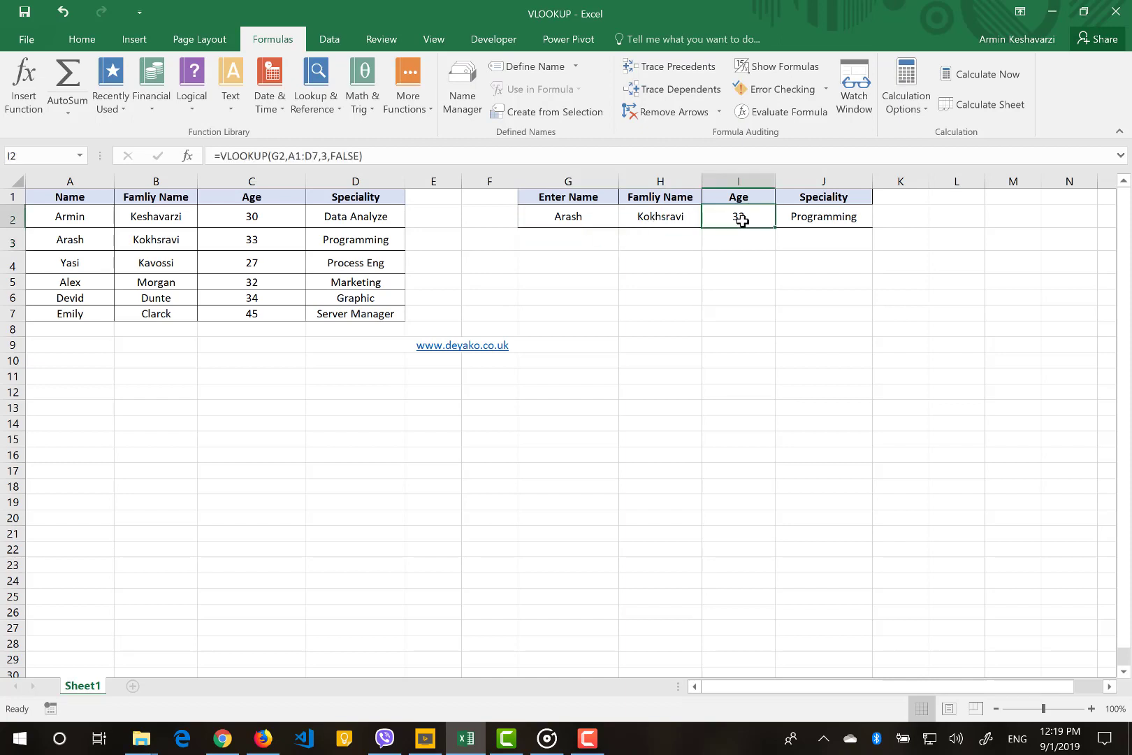
{"action": "left_click", "coordinate": [803, 222]}
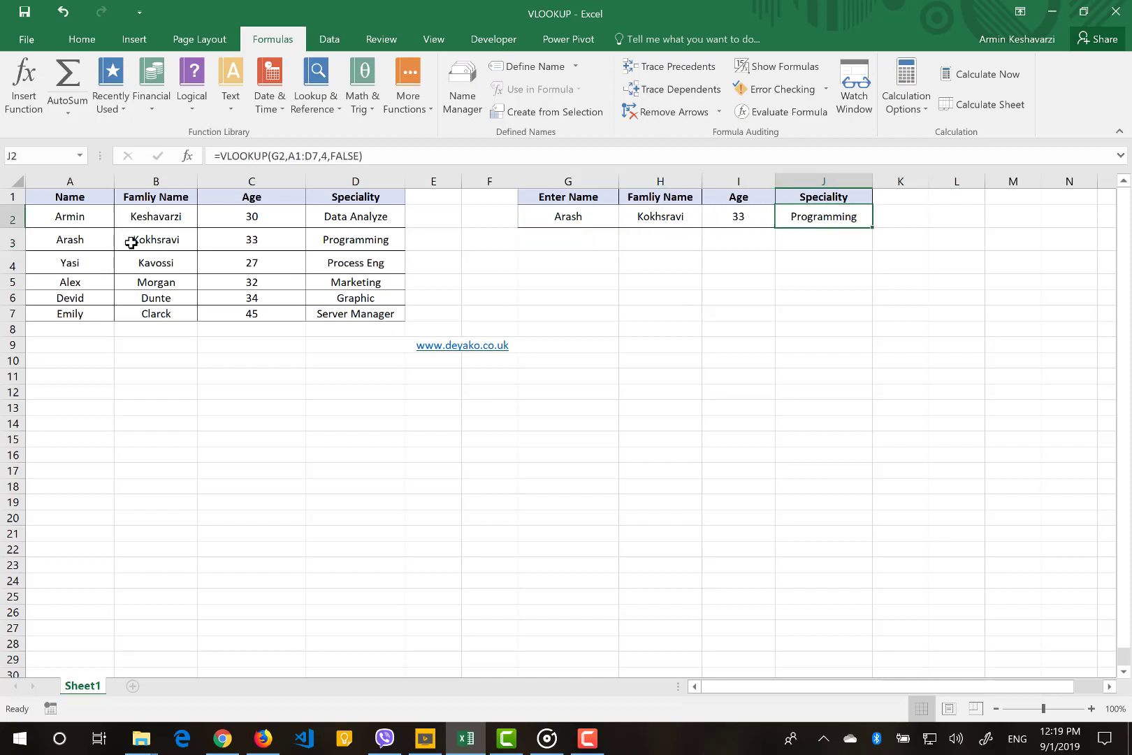
{"action": "left_click_drag", "start_coordinate": [131, 242], "coordinate": [332, 236]}
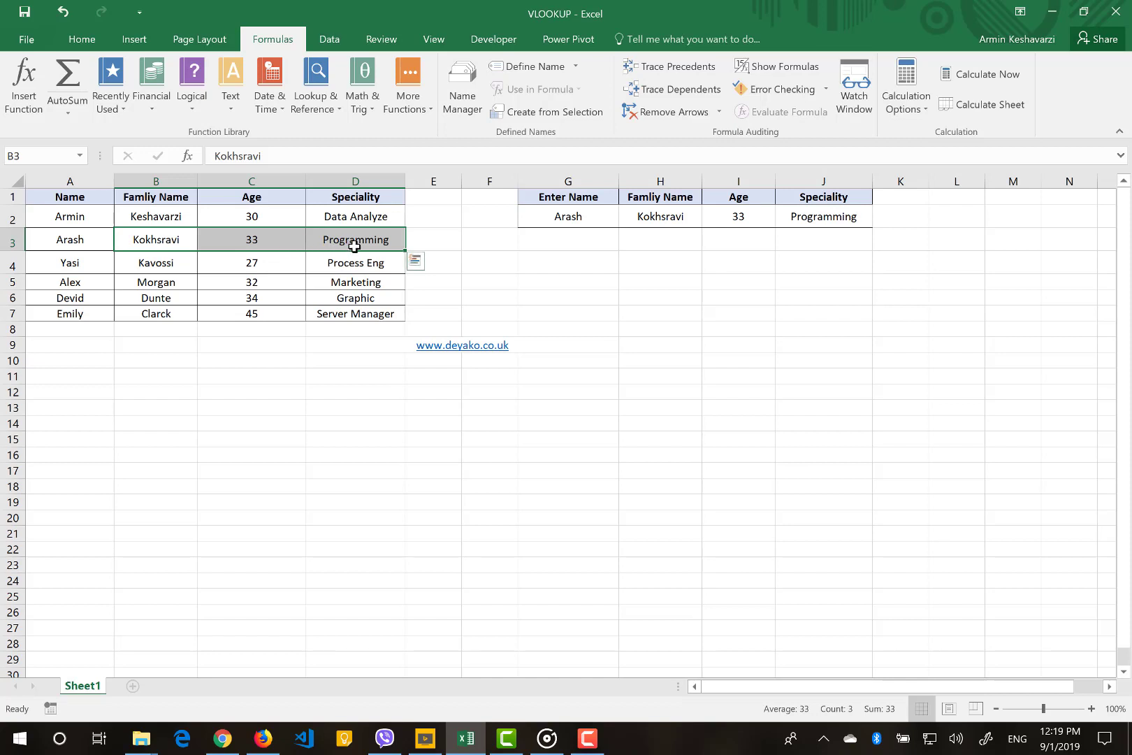
{"action": "left_click", "coordinate": [705, 266]}
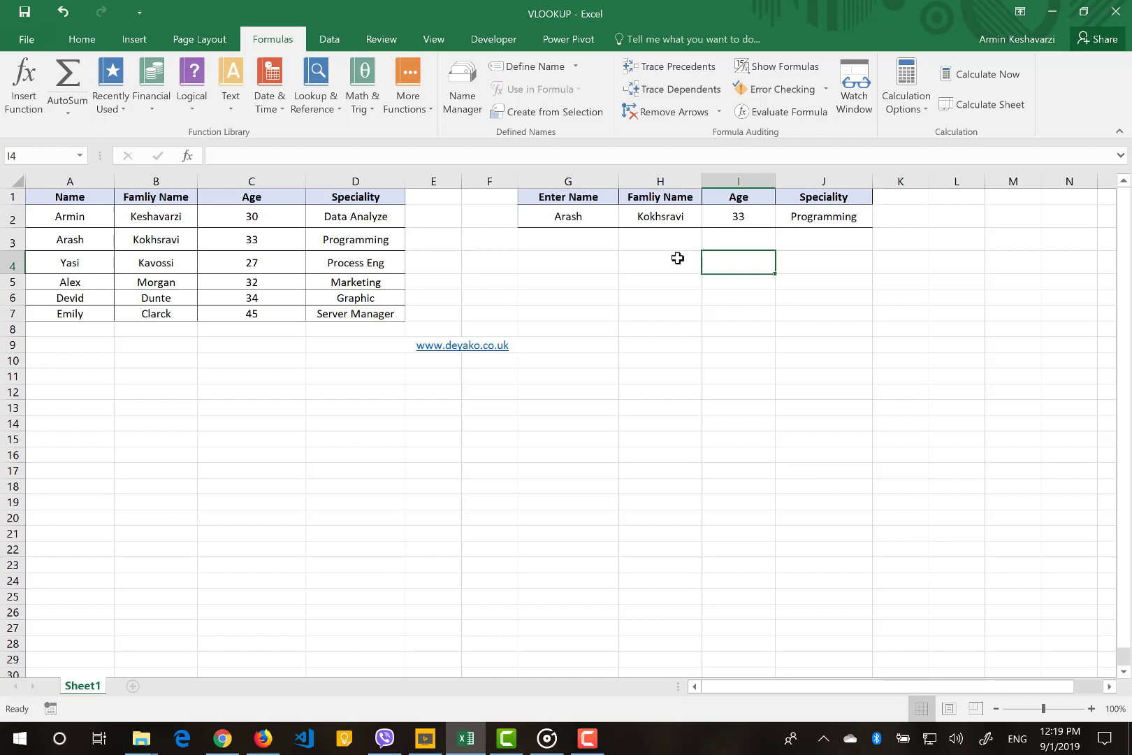
Step: Test the lookups by entering AA, a name missing from column A, in G2 and examine H2:J2
{"action": "left_click", "coordinate": [586, 215]}
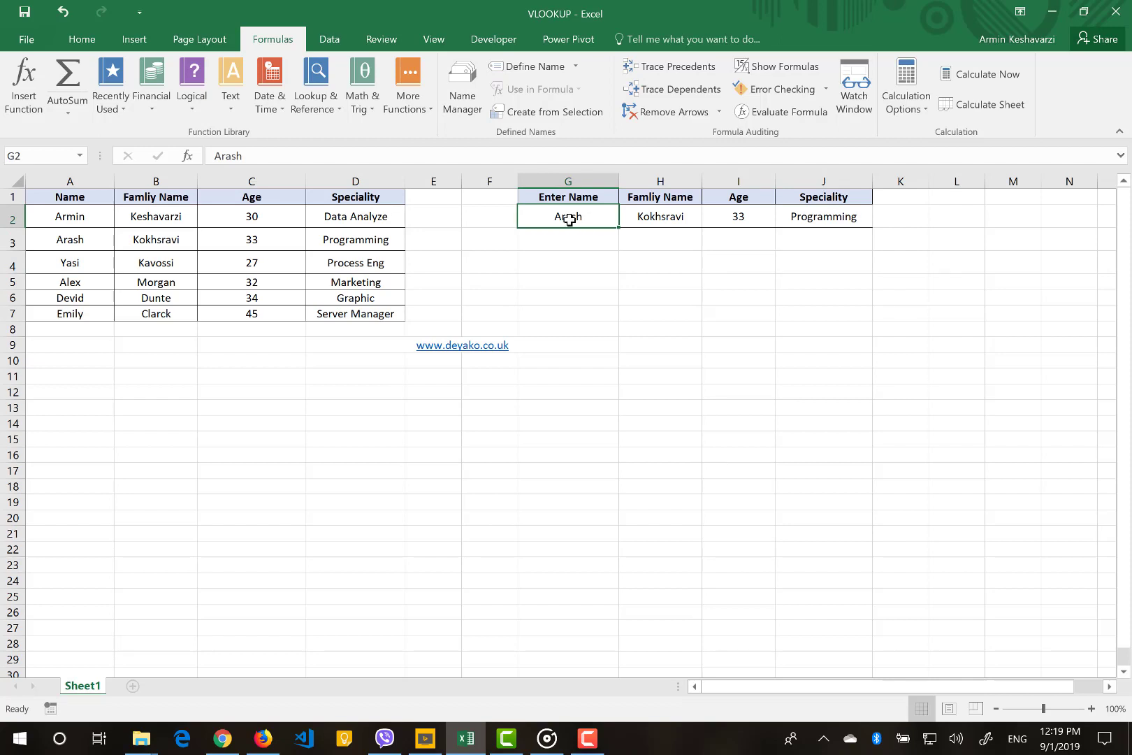
{"action": "left_click", "coordinate": [89, 176]}
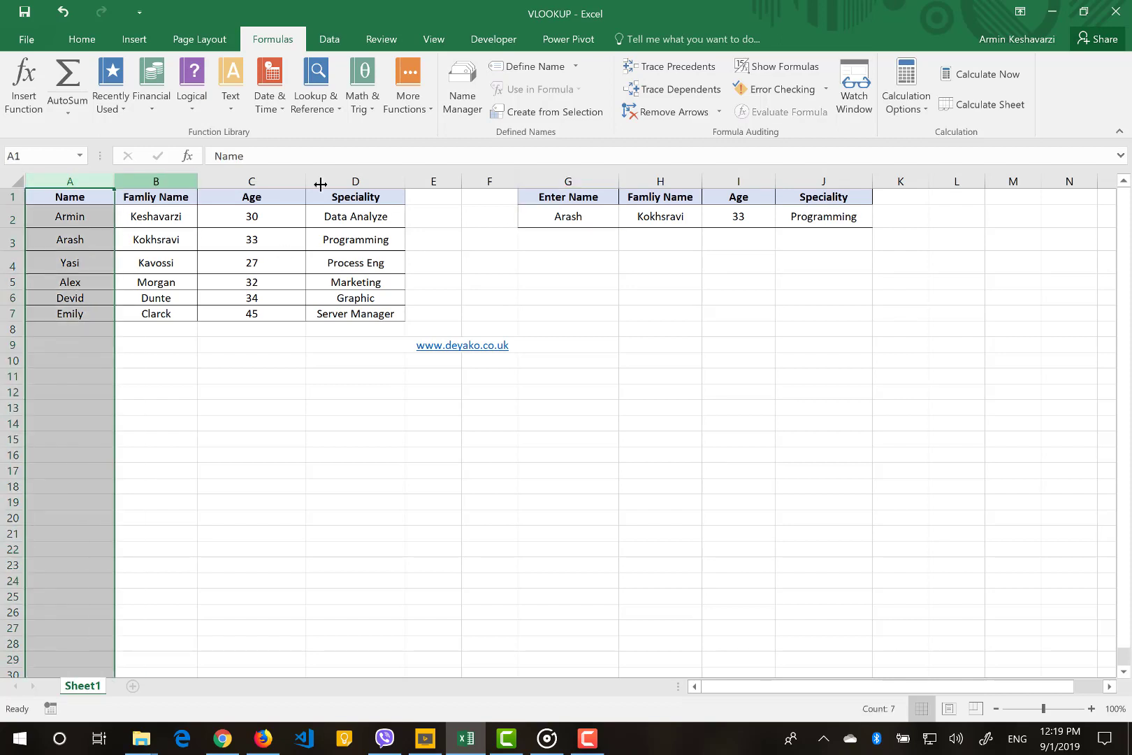
{"action": "left_click", "coordinate": [590, 222]}
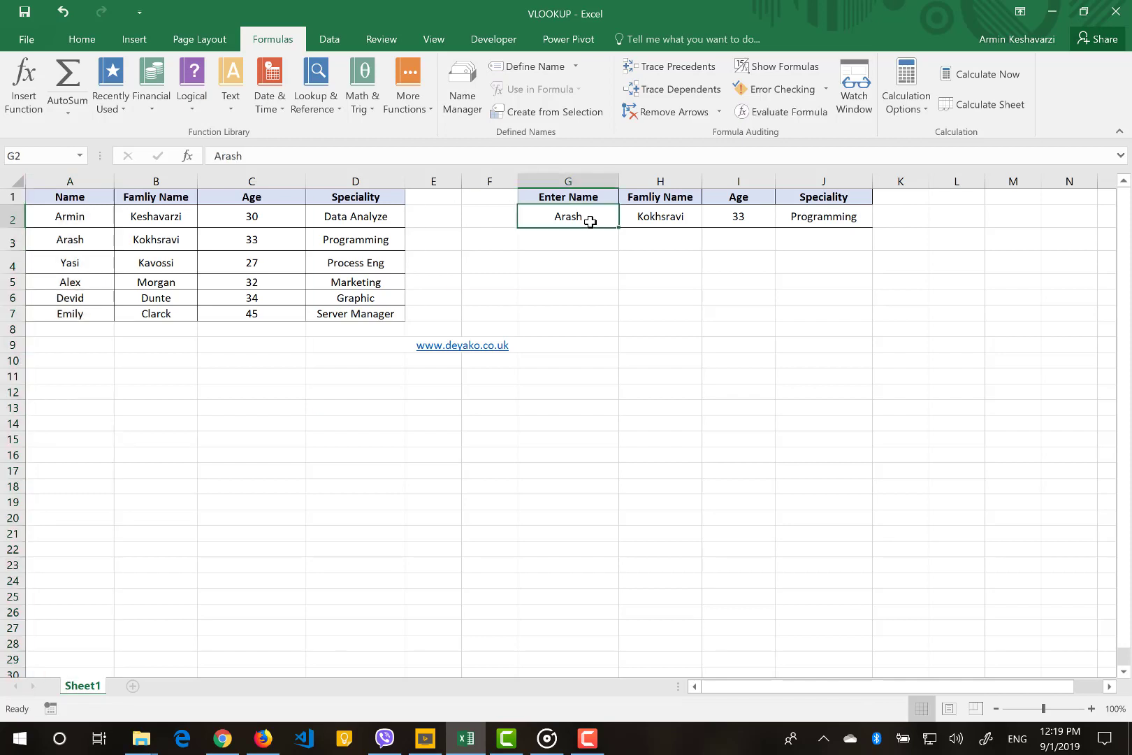
{"action": "type", "text": "AA"}
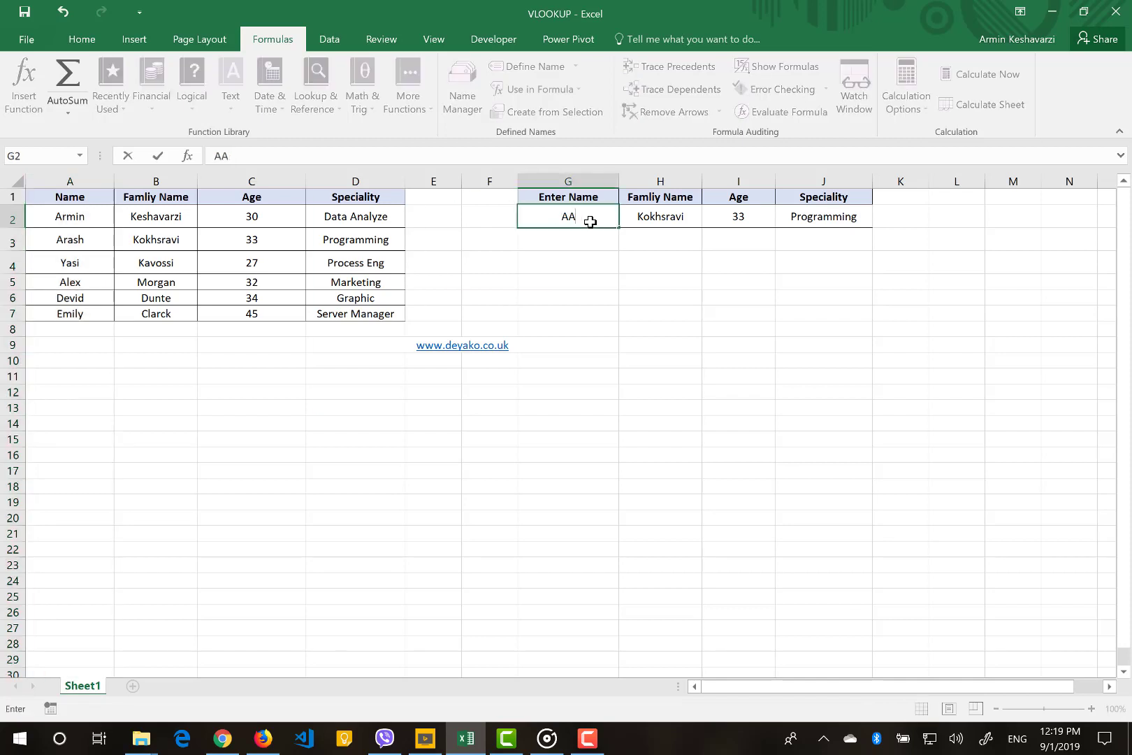
{"action": "key", "text": "Return"}
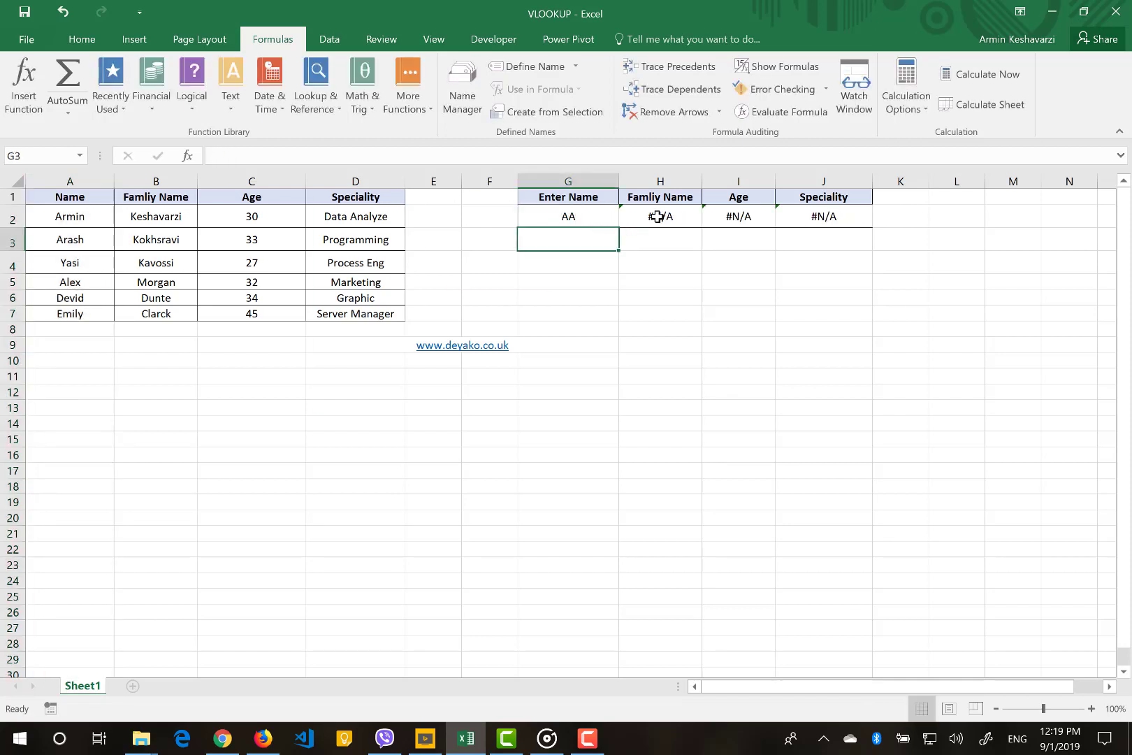
{"action": "left_click_drag", "start_coordinate": [659, 217], "coordinate": [810, 214]}
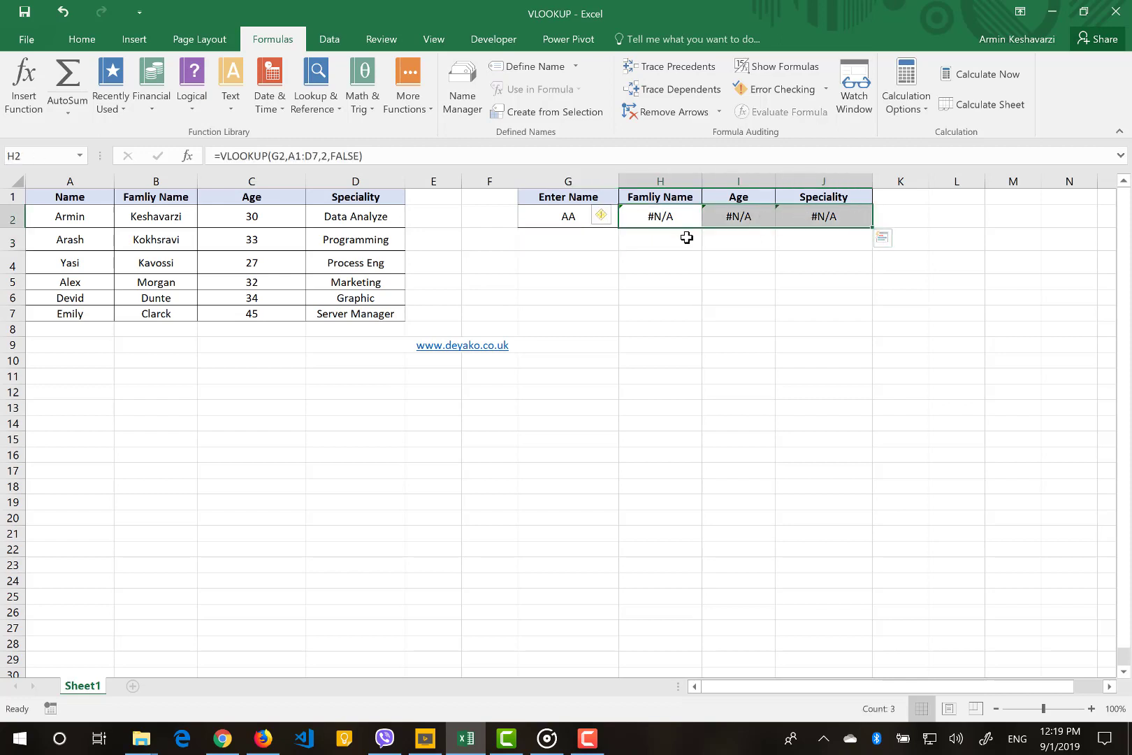
Step: Set the lookup name in G2 back to the name from A3
{"action": "left_click", "coordinate": [555, 218]}
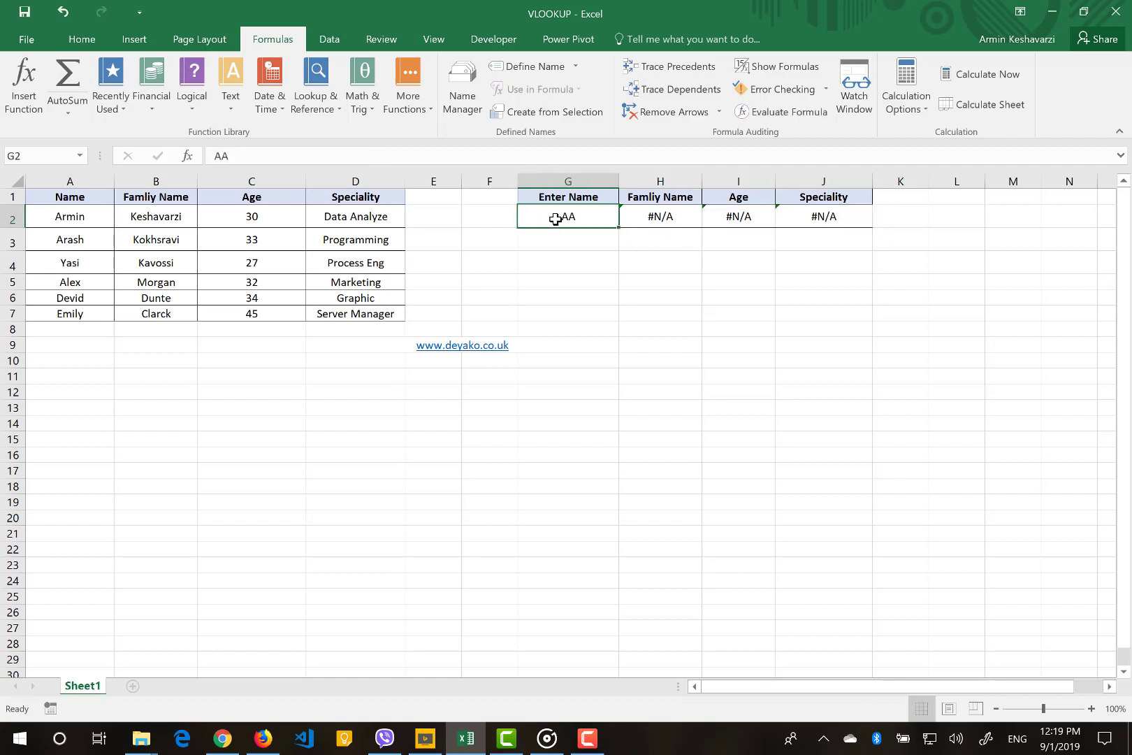
{"action": "type", "text": "Arash"}
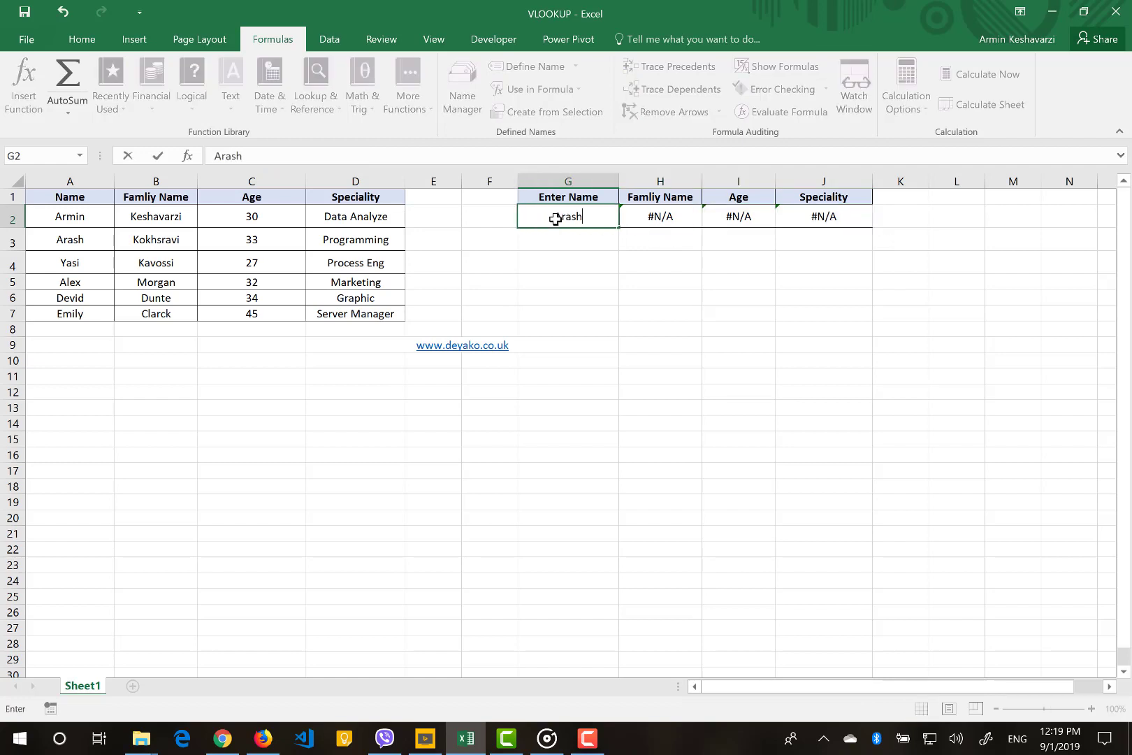
{"action": "key", "text": "Return"}
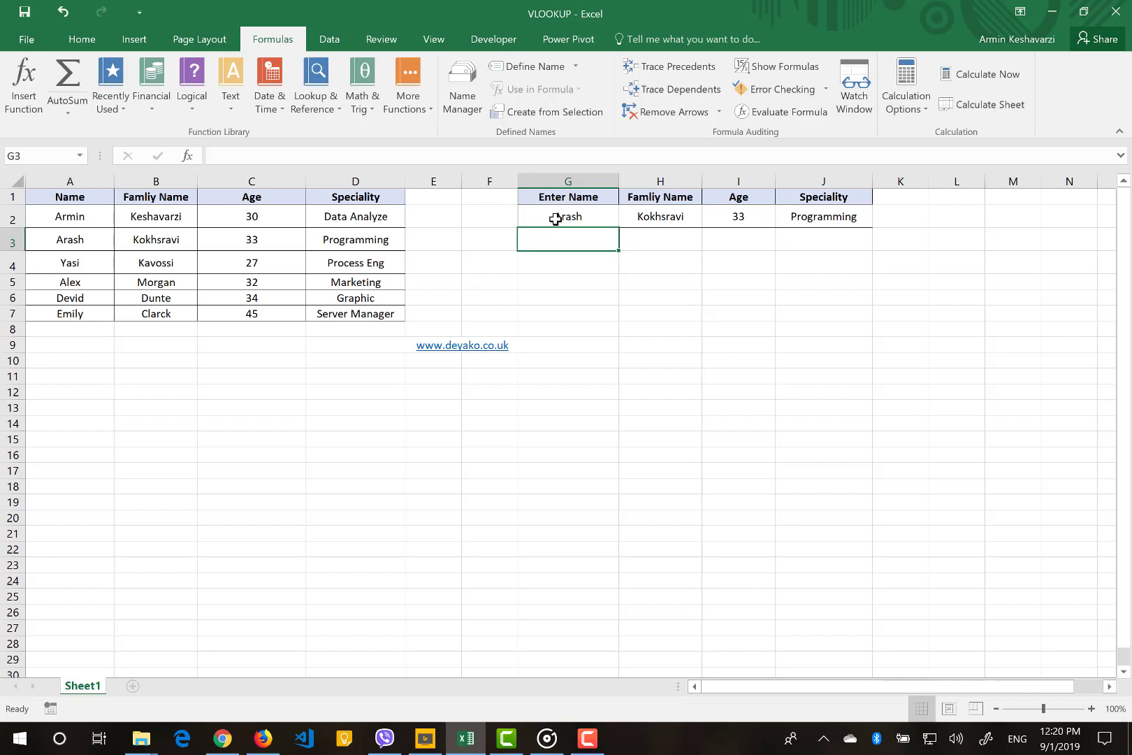
Step: Change the table array of the Famliy Name VLOOKUP in H2 to A1:B7 and check the formula
{"action": "double_click", "coordinate": [690, 214]}
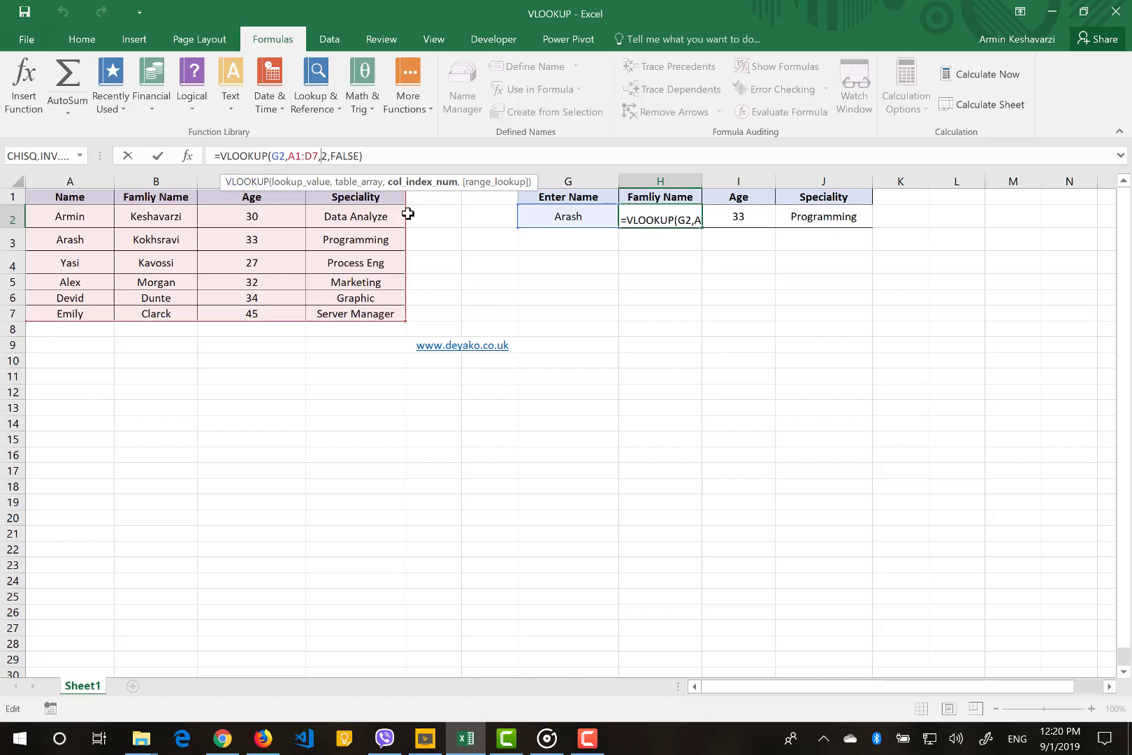
{"action": "left_click_drag", "start_coordinate": [319, 153], "coordinate": [288, 154]}
{"action": "key", "text": "BackSpace"}
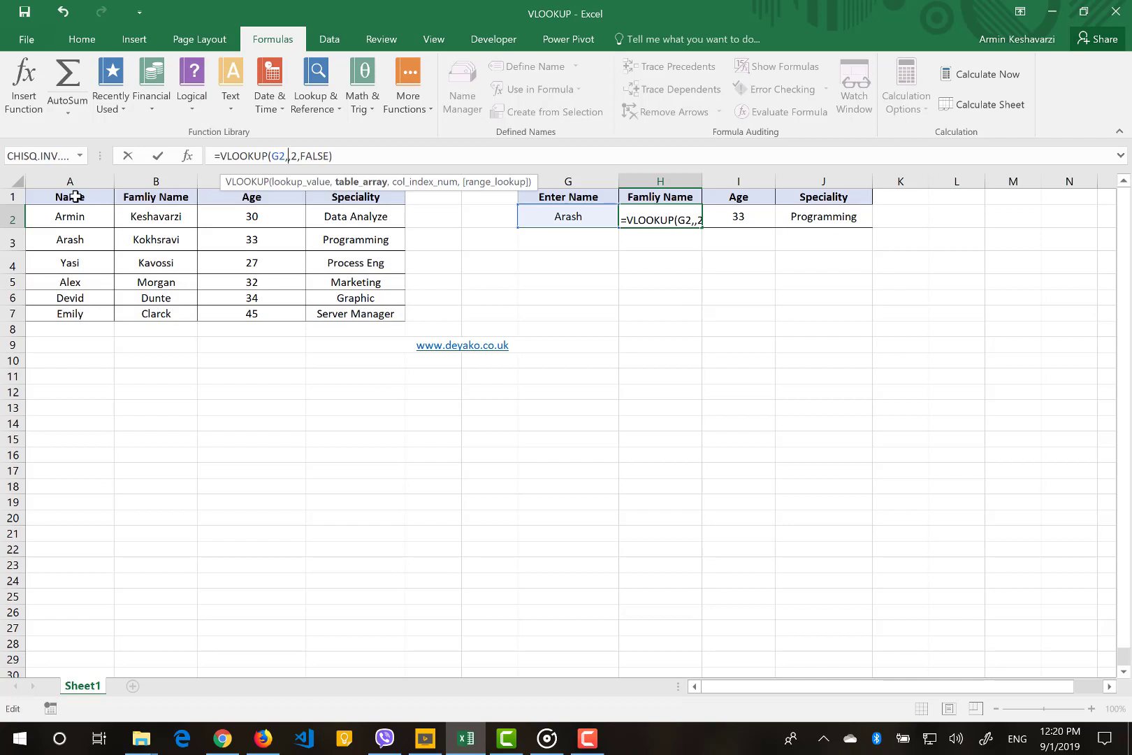
{"action": "left_click_drag", "start_coordinate": [76, 196], "coordinate": [155, 316]}
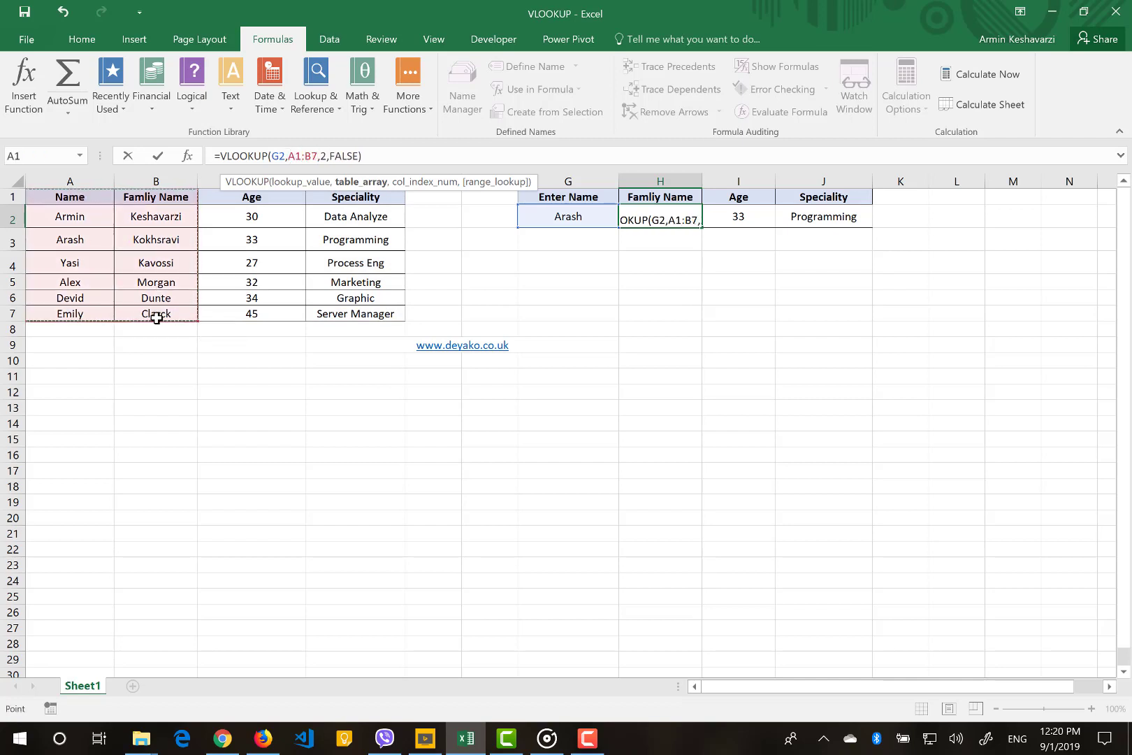
{"action": "key", "text": "Return"}
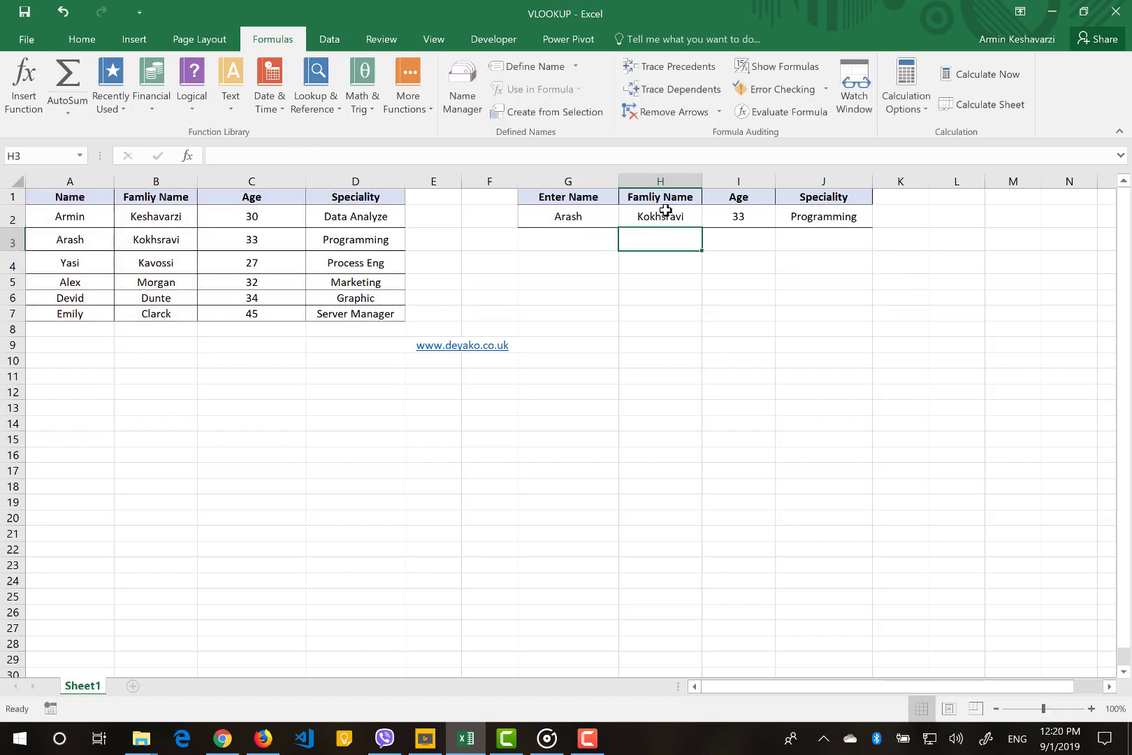
{"action": "left_click", "coordinate": [665, 214]}
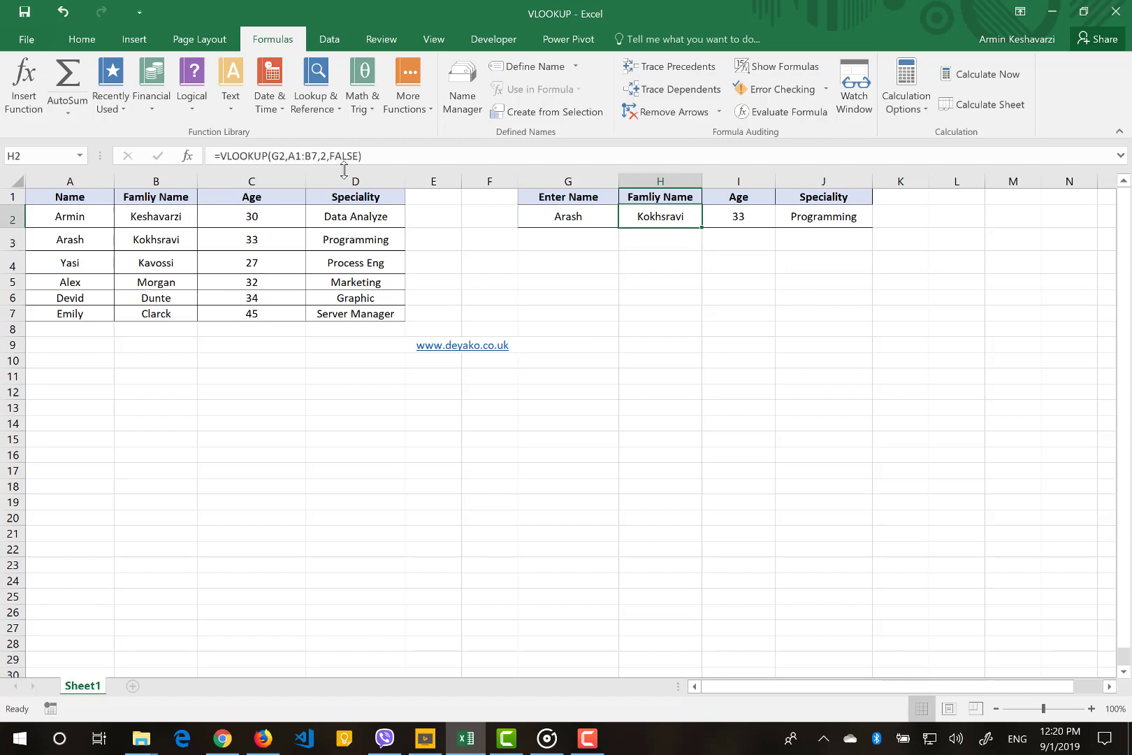
Step: Try to set Table_array of the Age VLOOKUP in I2 to the separate columns A:A,C:C using the function arguments
{"action": "left_click", "coordinate": [740, 224]}
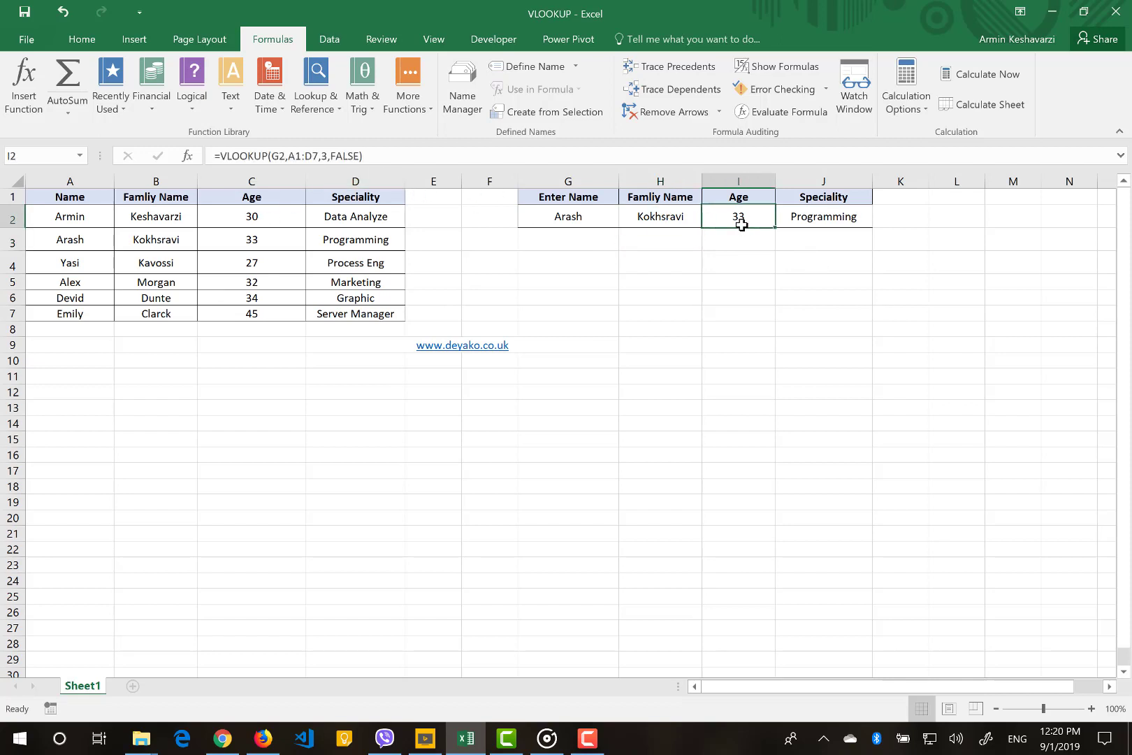
{"action": "left_click", "coordinate": [294, 155]}
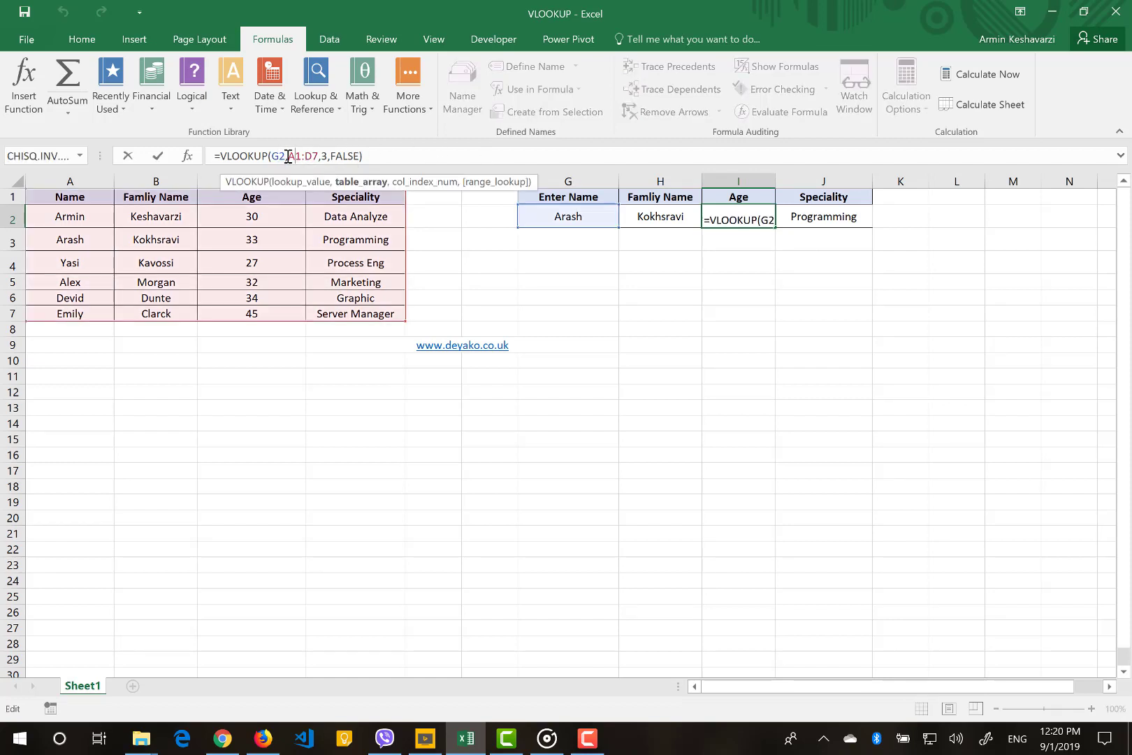
{"action": "left_click_drag", "start_coordinate": [288, 156], "coordinate": [316, 157]}
{"action": "left_click", "coordinate": [188, 155]}
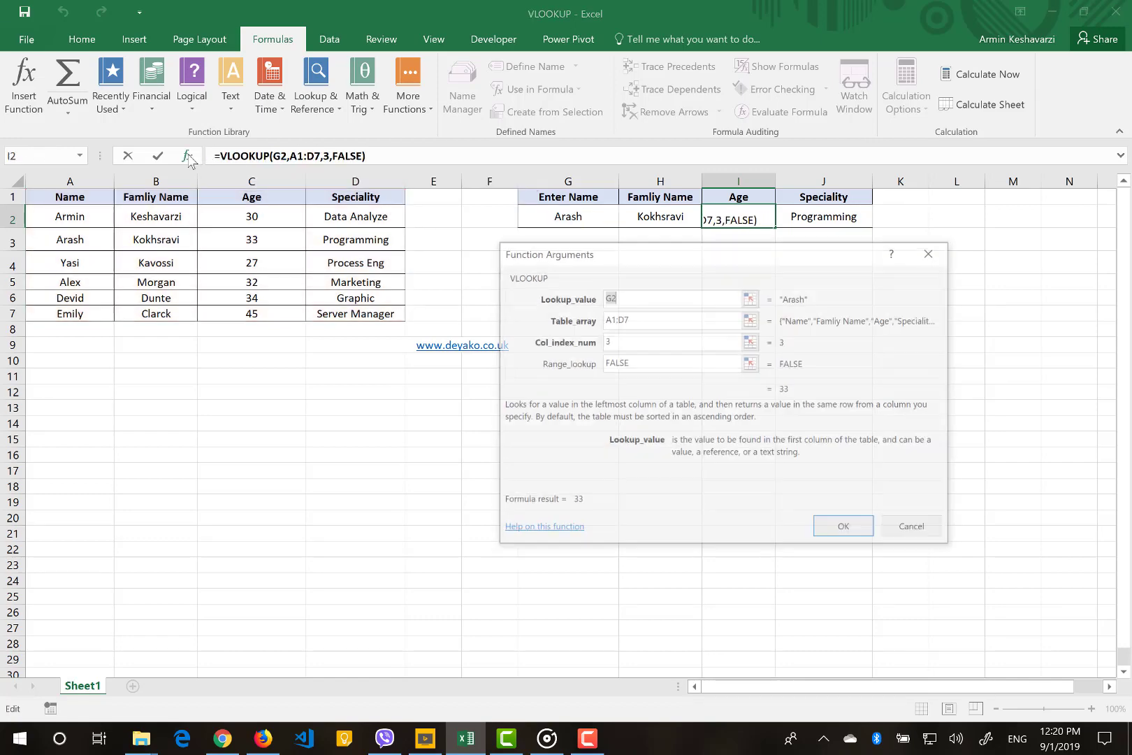
{"action": "left_click", "coordinate": [633, 319]}
{"action": "left_click_drag", "start_coordinate": [632, 319], "coordinate": [605, 318]}
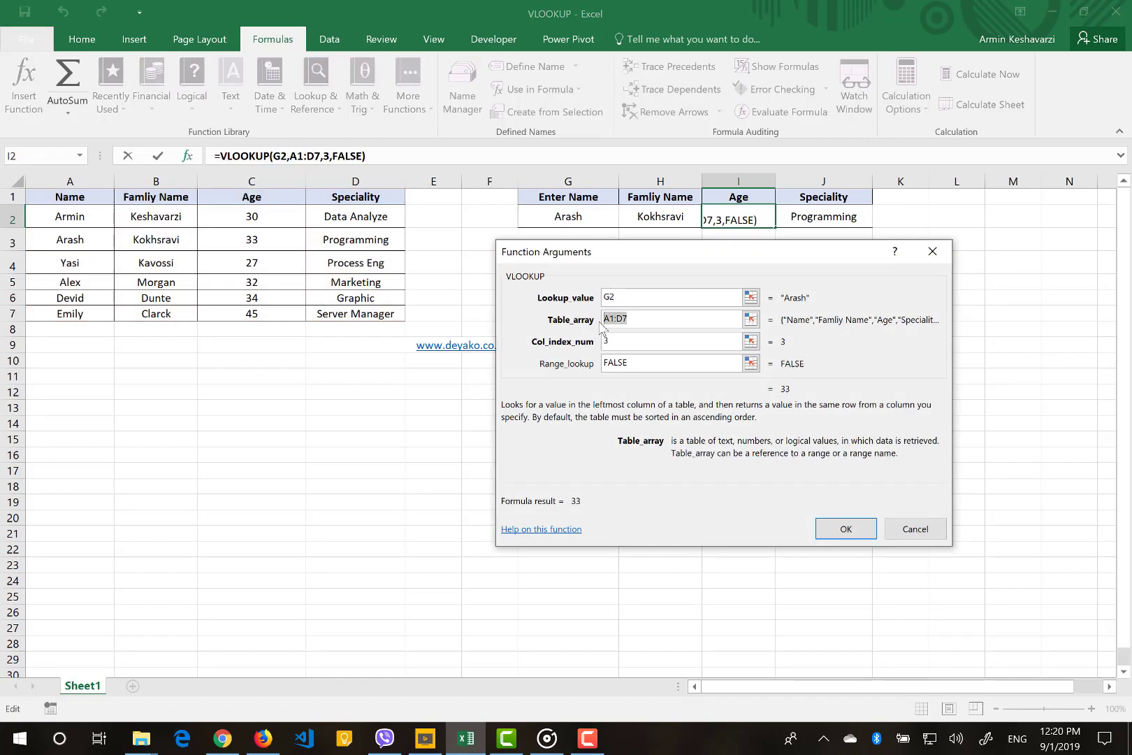
{"action": "key", "text": "BackSpace"}
{"action": "left_click", "coordinate": [89, 180]}
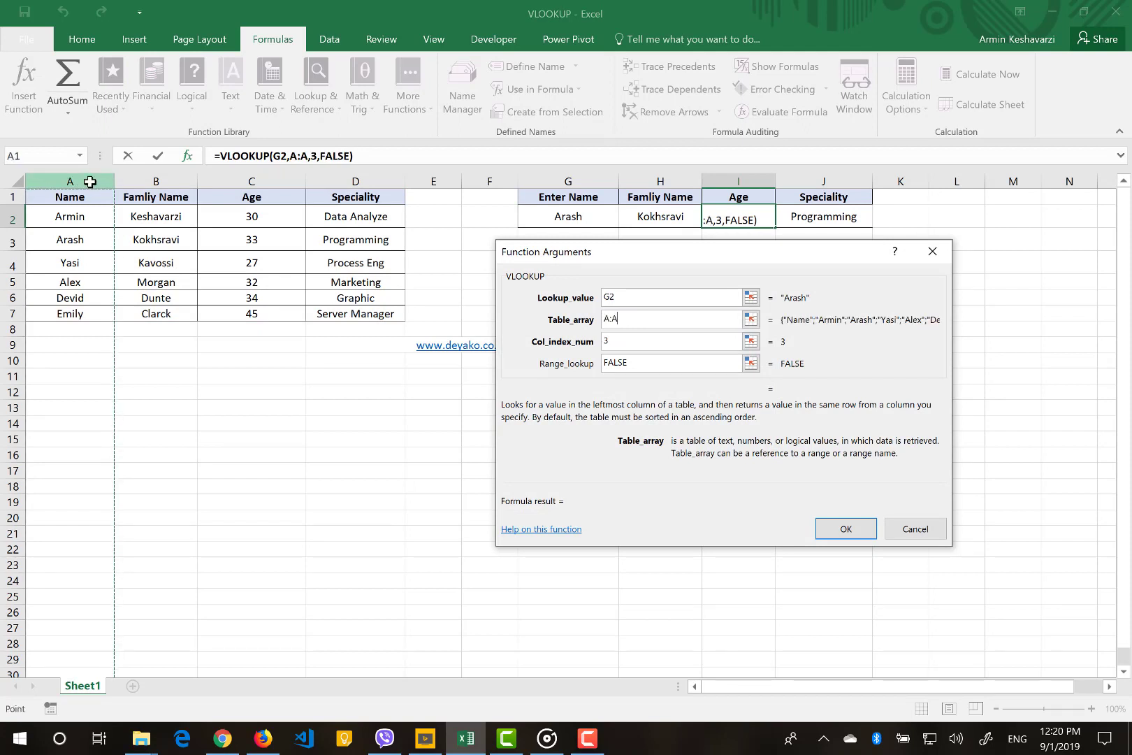
{"action": "left_click", "coordinate": [260, 179], "text": "ctrl"}
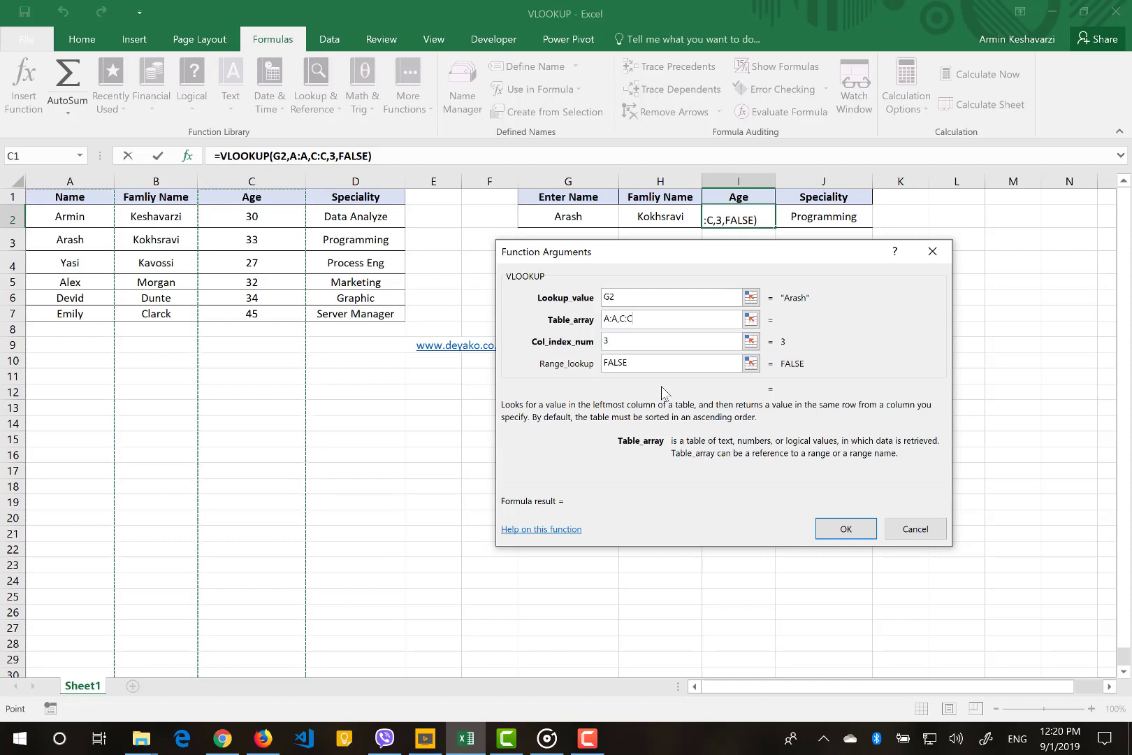
{"action": "left_click", "coordinate": [843, 533]}
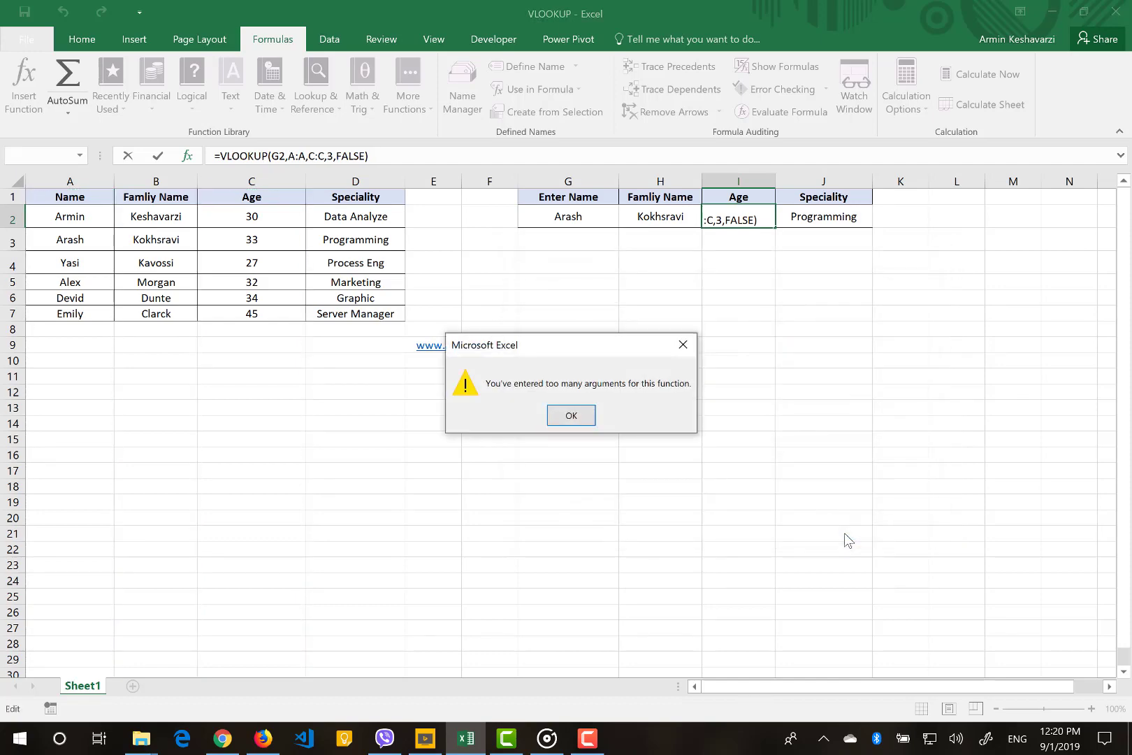
Step: Replace the table array of the Age VLOOKUP in I2 with the range A1:C7 and check the formula
{"action": "left_click", "coordinate": [571, 416]}
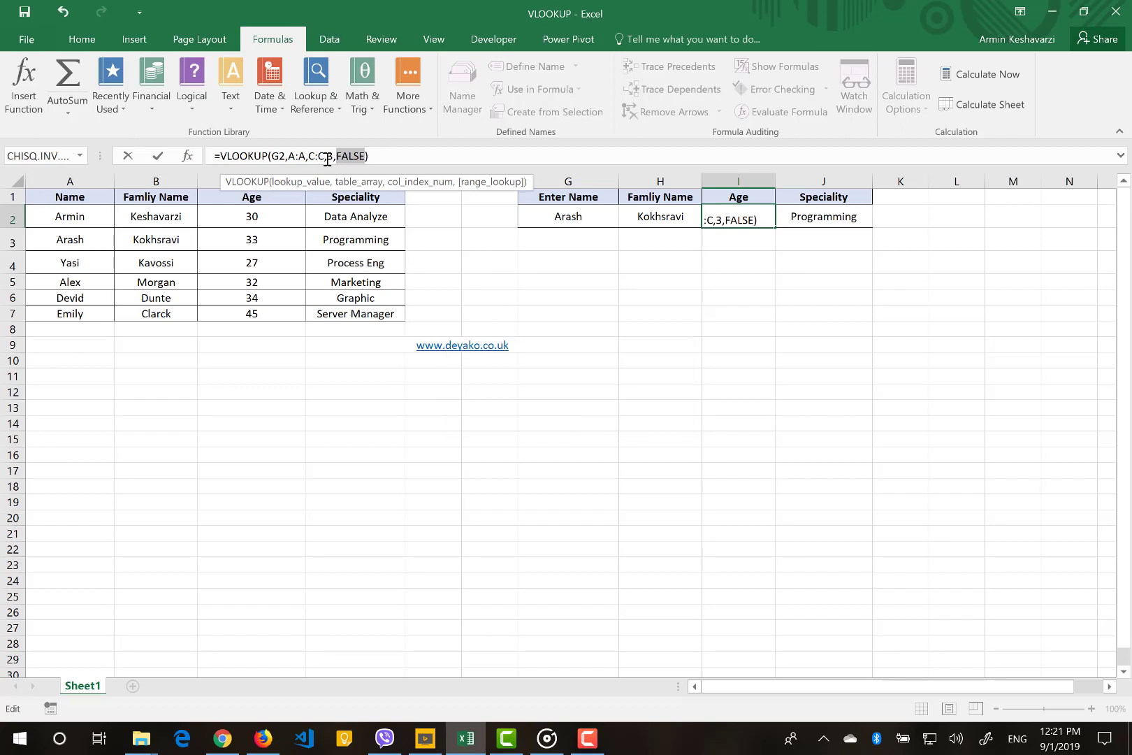
{"action": "left_click_drag", "start_coordinate": [327, 159], "coordinate": [288, 160]}
{"action": "key", "text": "BackSpace"}
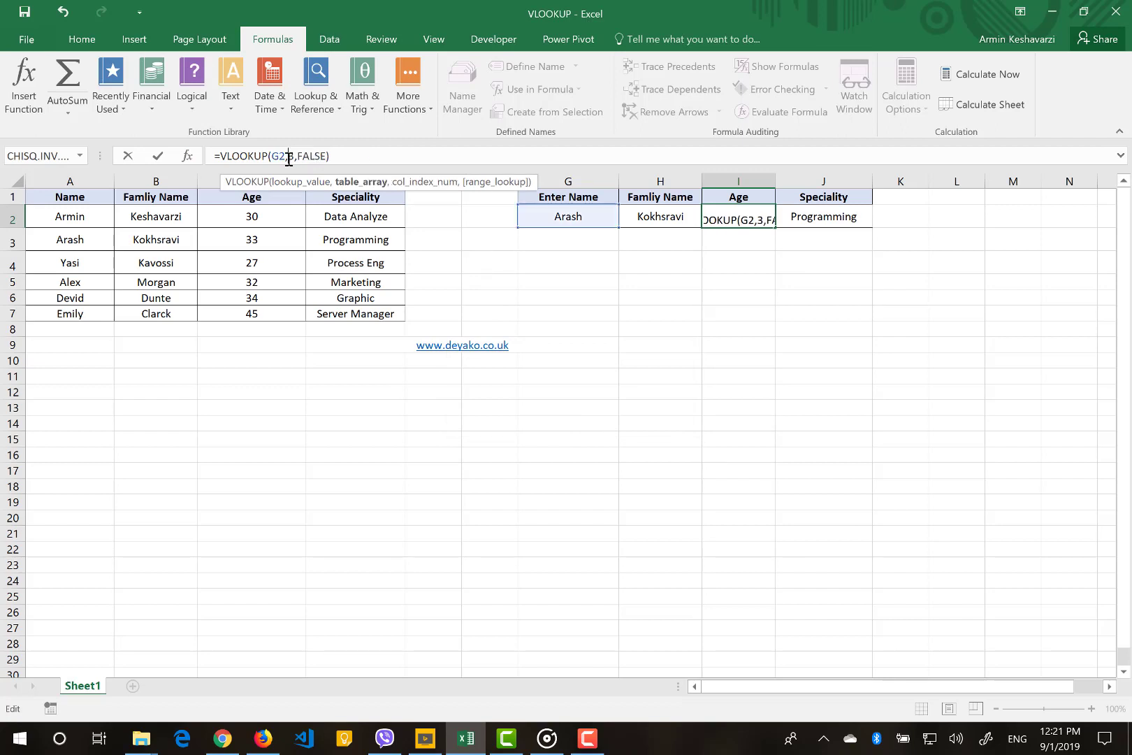
{"action": "left_click_drag", "start_coordinate": [54, 197], "coordinate": [248, 313]}
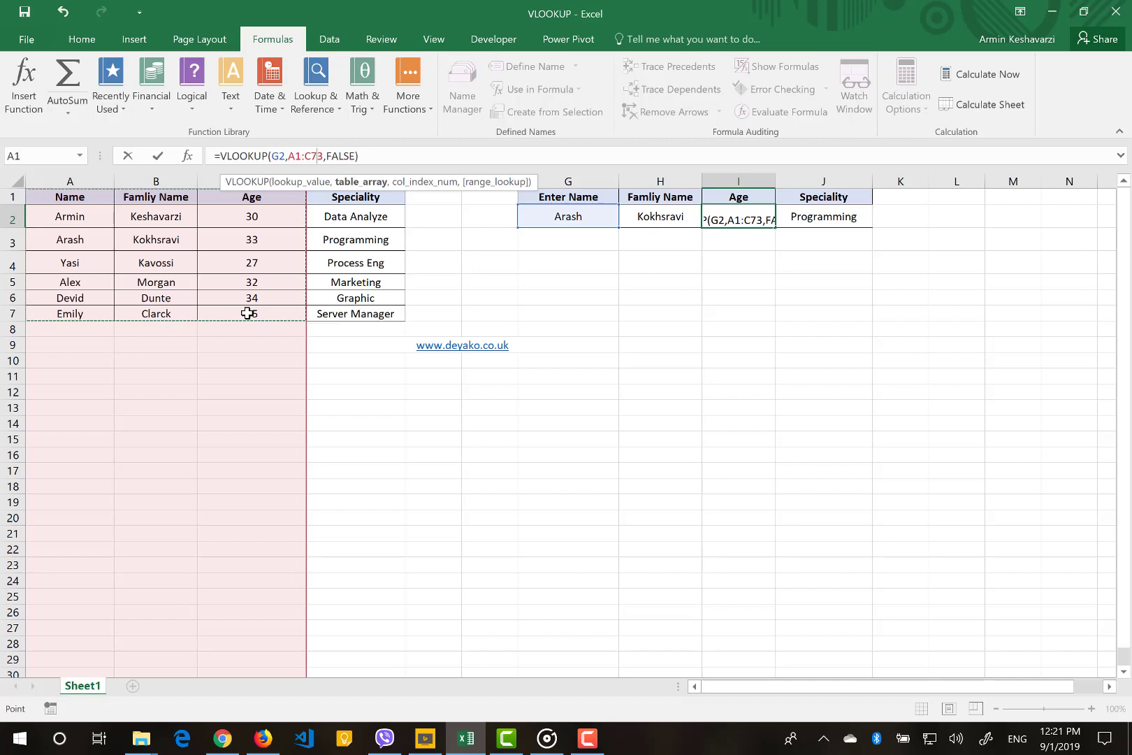
{"action": "type", "text": ","}
{"action": "key", "text": "Return"}
{"action": "left_click", "coordinate": [763, 217]}
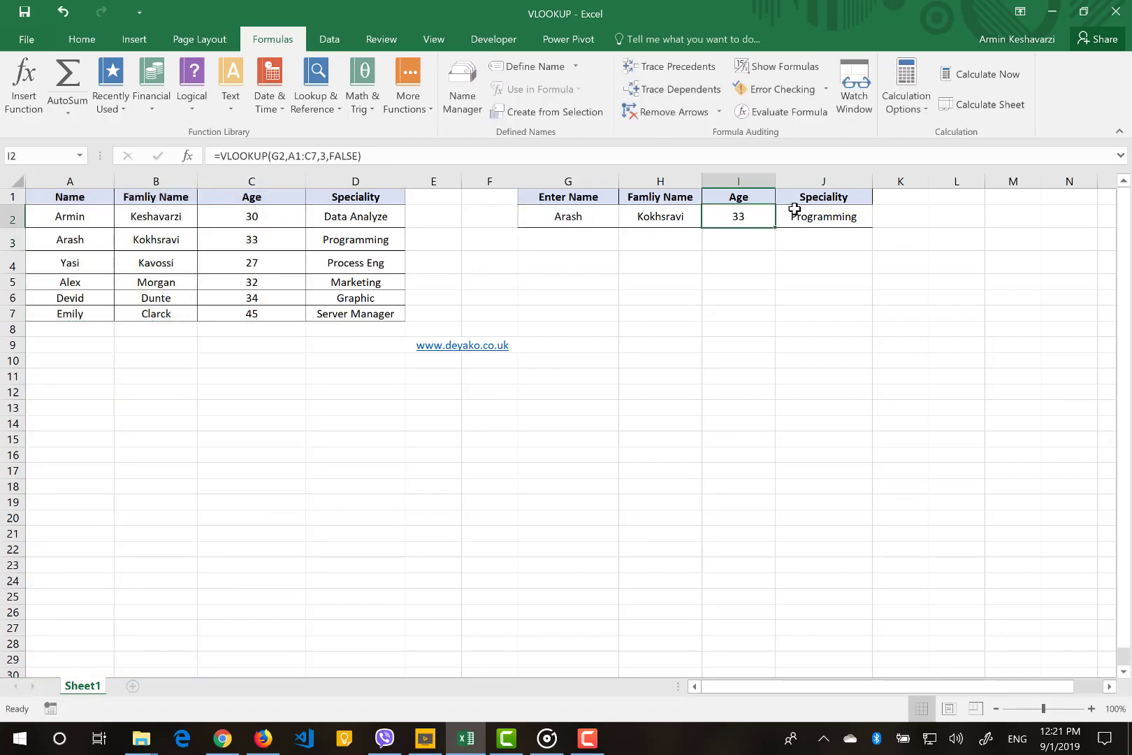
Step: Change the lookup value of the Speciality VLOOKUP in J2 to the family name cell H2
{"action": "left_click", "coordinate": [794, 211]}
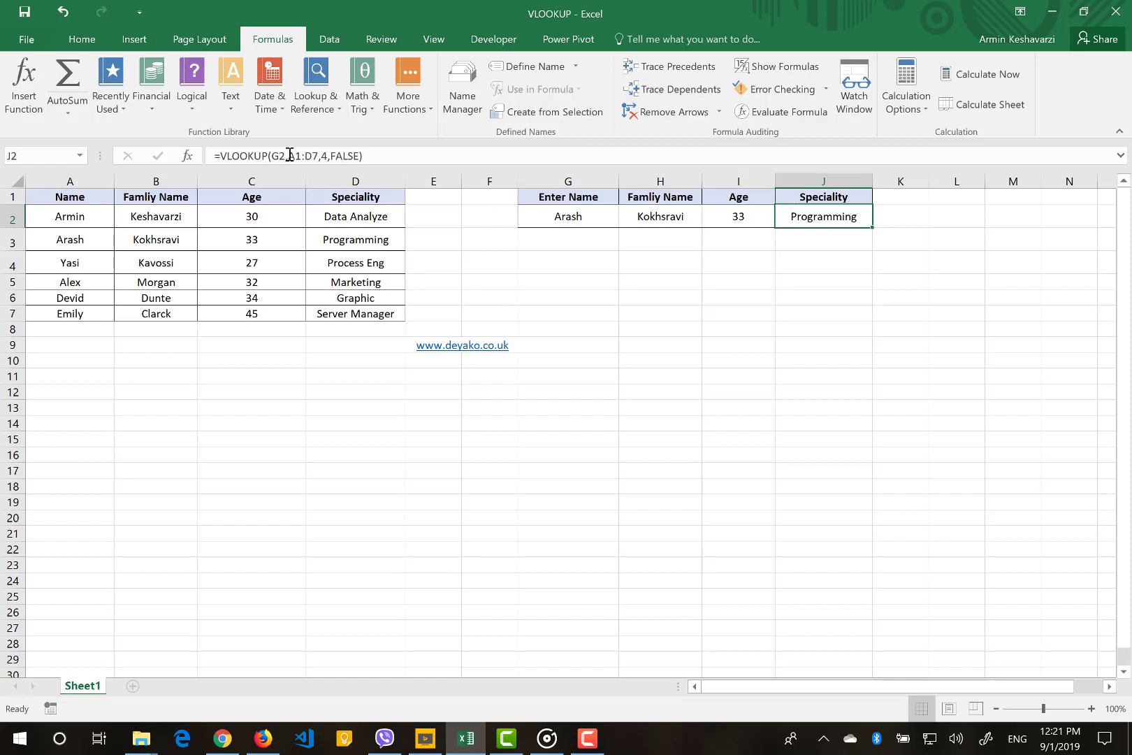
{"action": "left_click_drag", "start_coordinate": [288, 155], "coordinate": [318, 155]}
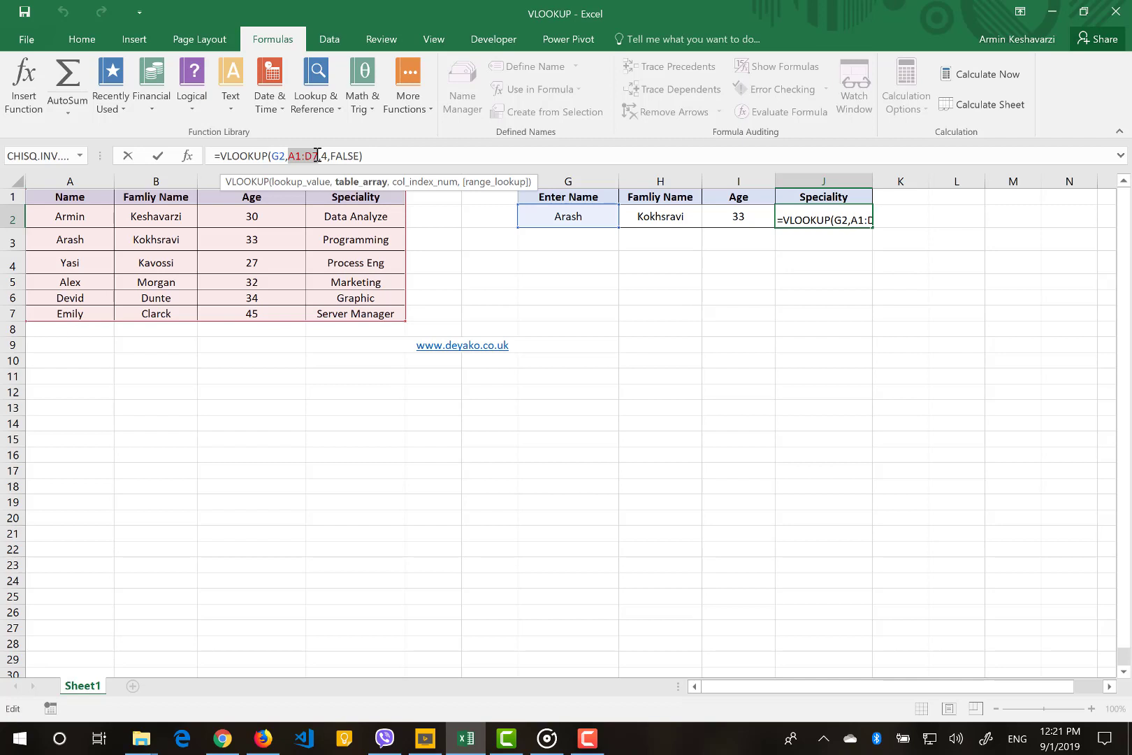
{"action": "key", "text": "Escape"}
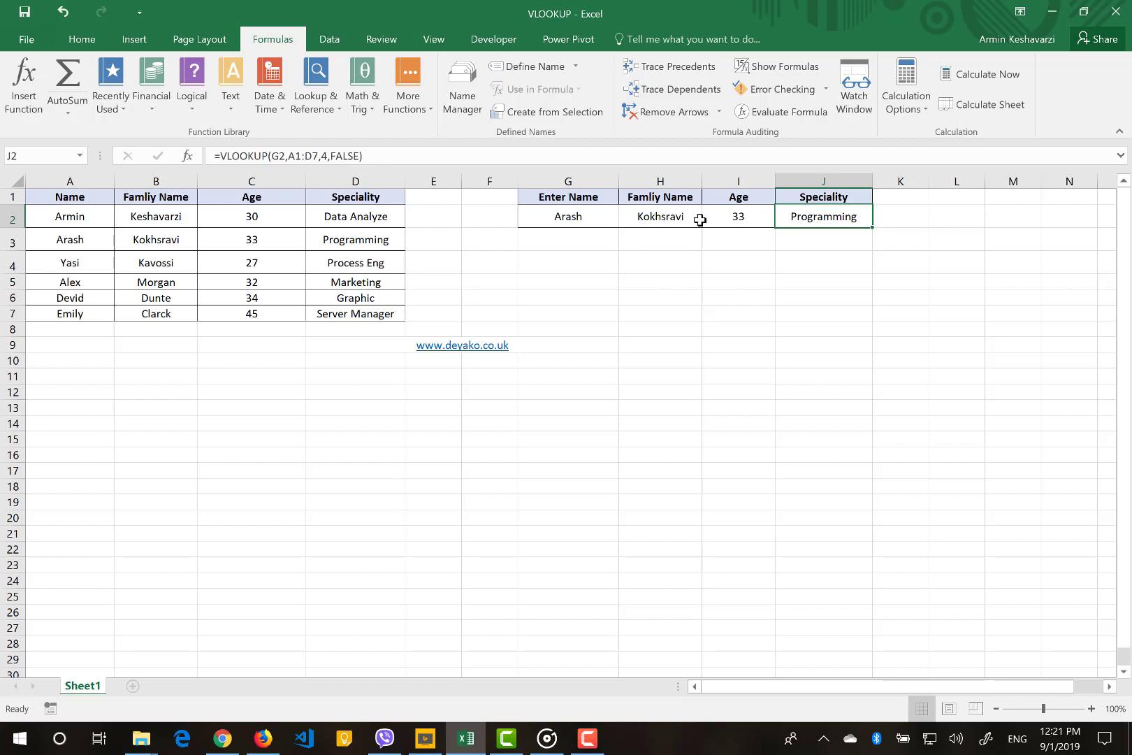
{"action": "left_click", "coordinate": [288, 154]}
{"action": "double_click", "coordinate": [277, 155]}
{"action": "key", "text": "Delete"}
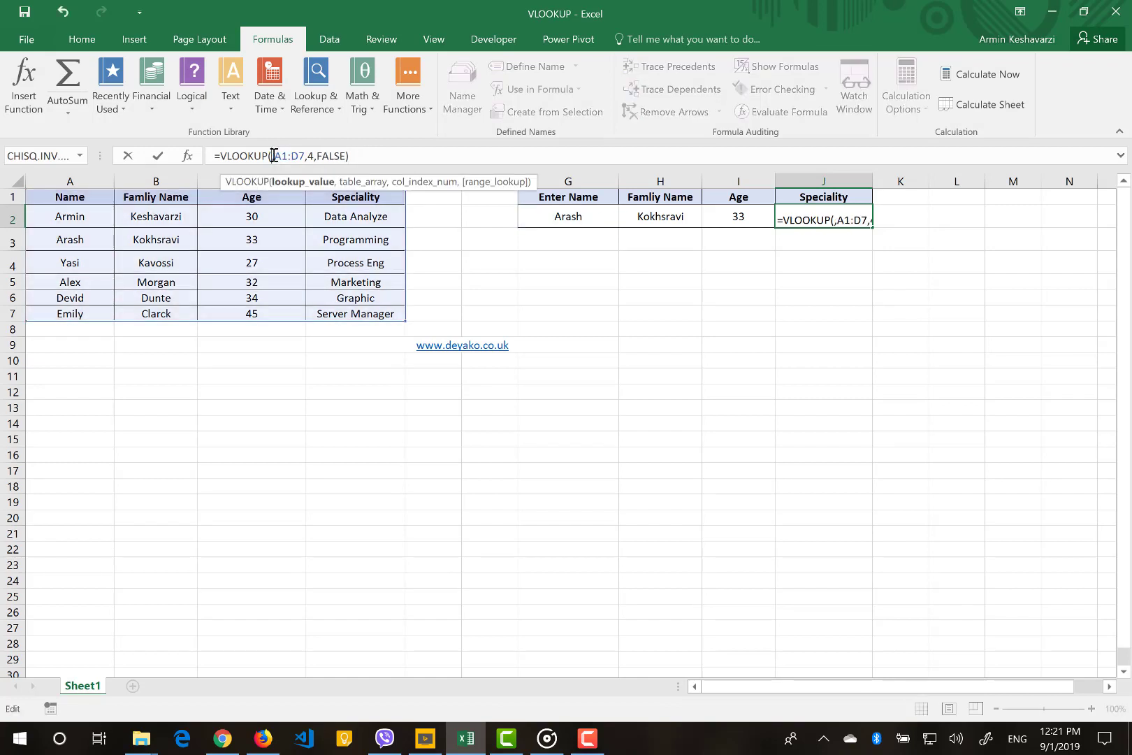
{"action": "left_click", "coordinate": [660, 219]}
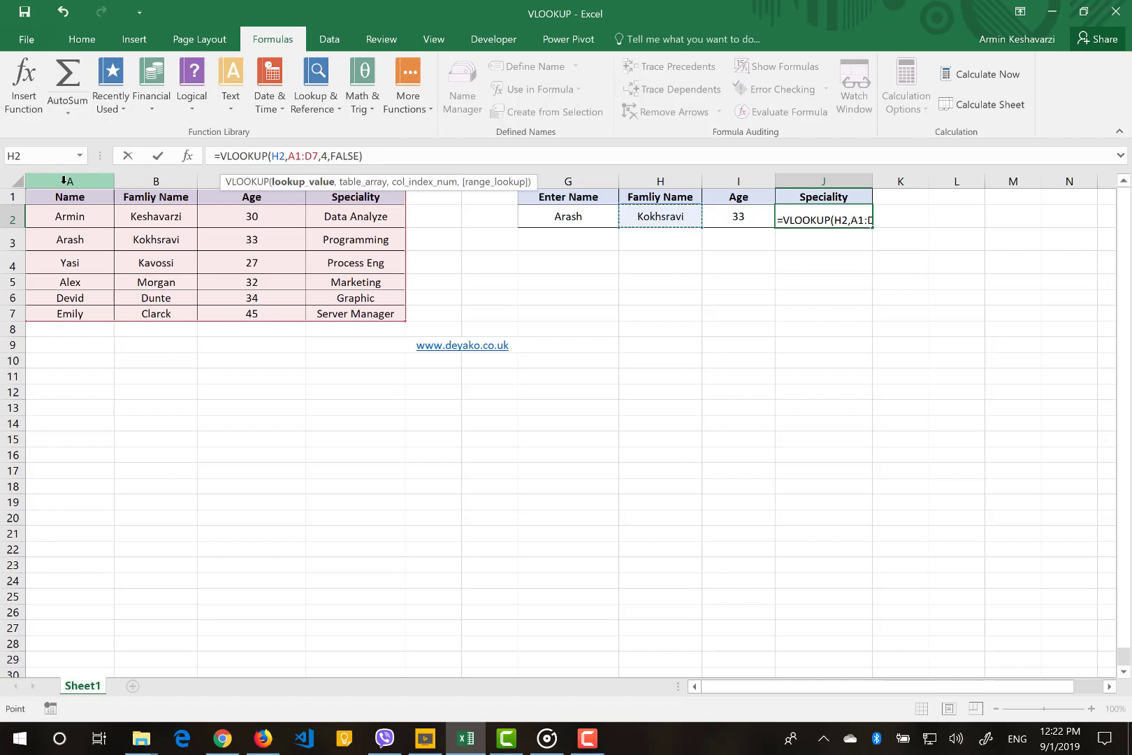
{"action": "key", "text": "Return"}
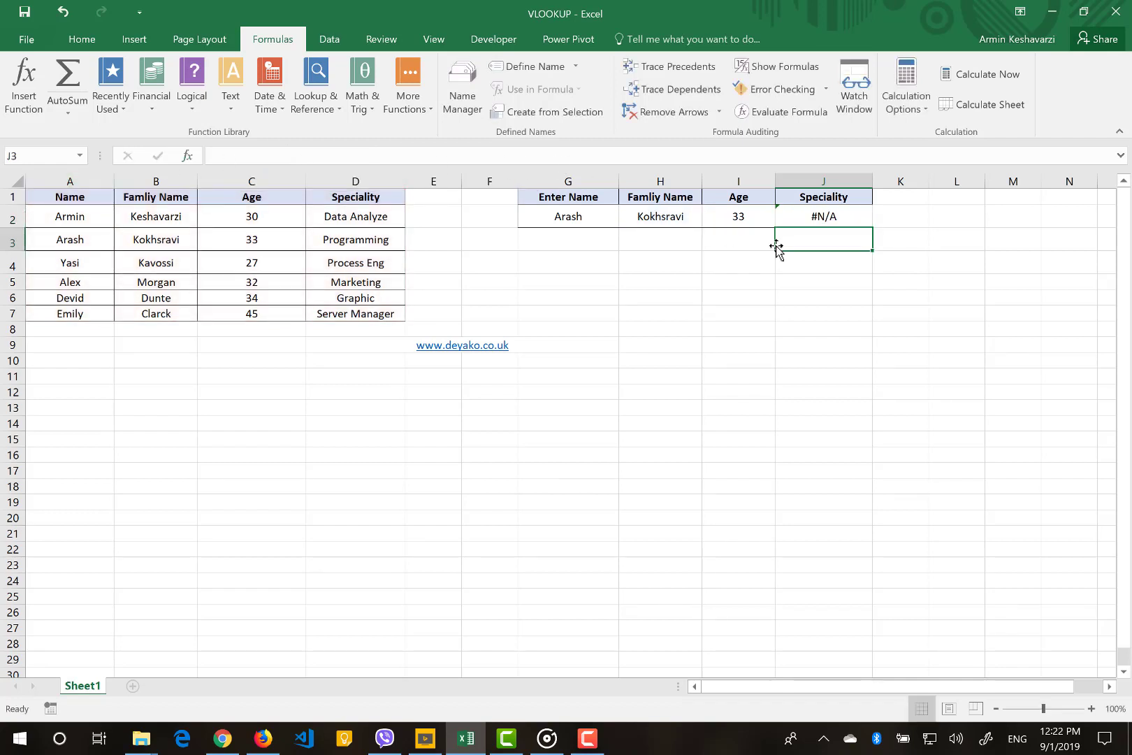
Step: Change the table array of the Speciality VLOOKUP in J2 to B1:D7 so it starts at the Famliy Name column
{"action": "left_click", "coordinate": [841, 217]}
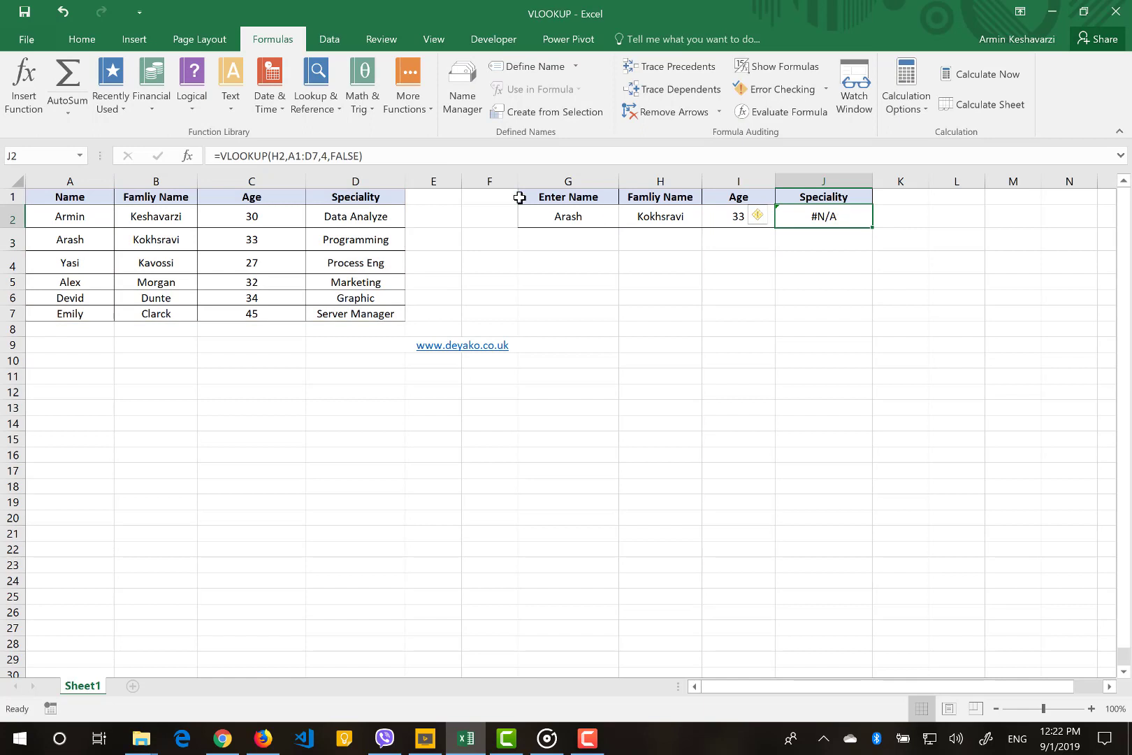
{"action": "left_click_drag", "start_coordinate": [319, 156], "coordinate": [288, 156]}
{"action": "left_click", "coordinate": [173, 201]}
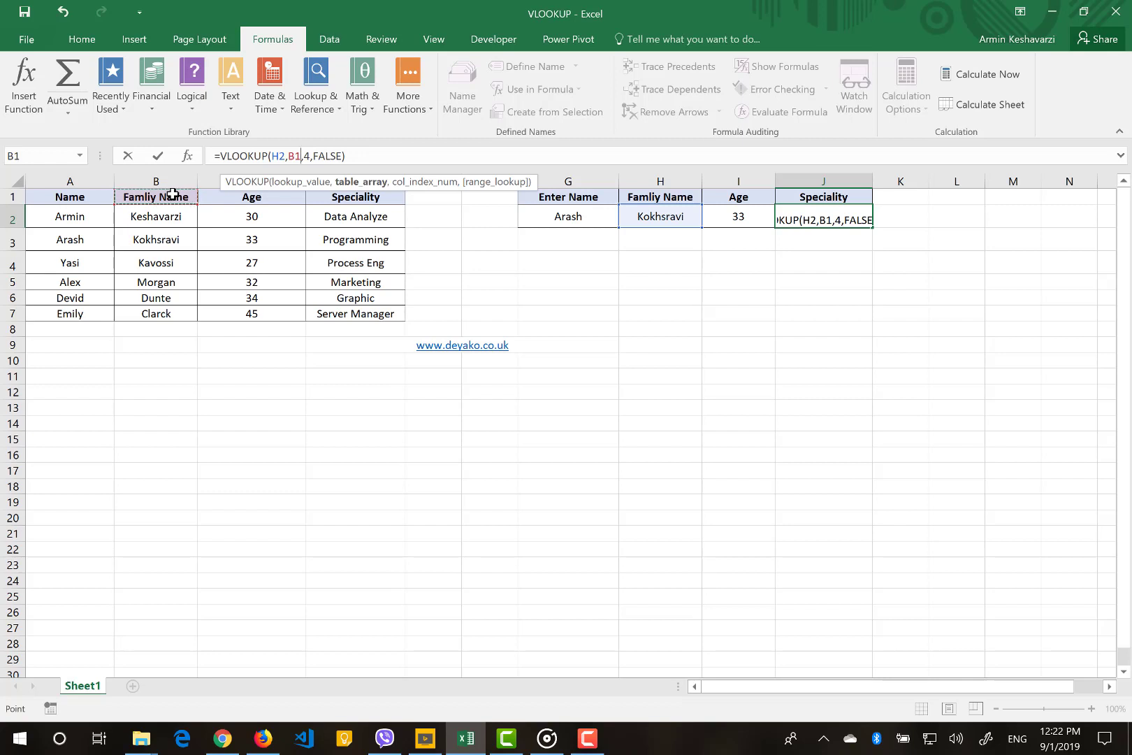
{"action": "left_click_drag", "start_coordinate": [171, 194], "coordinate": [344, 305]}
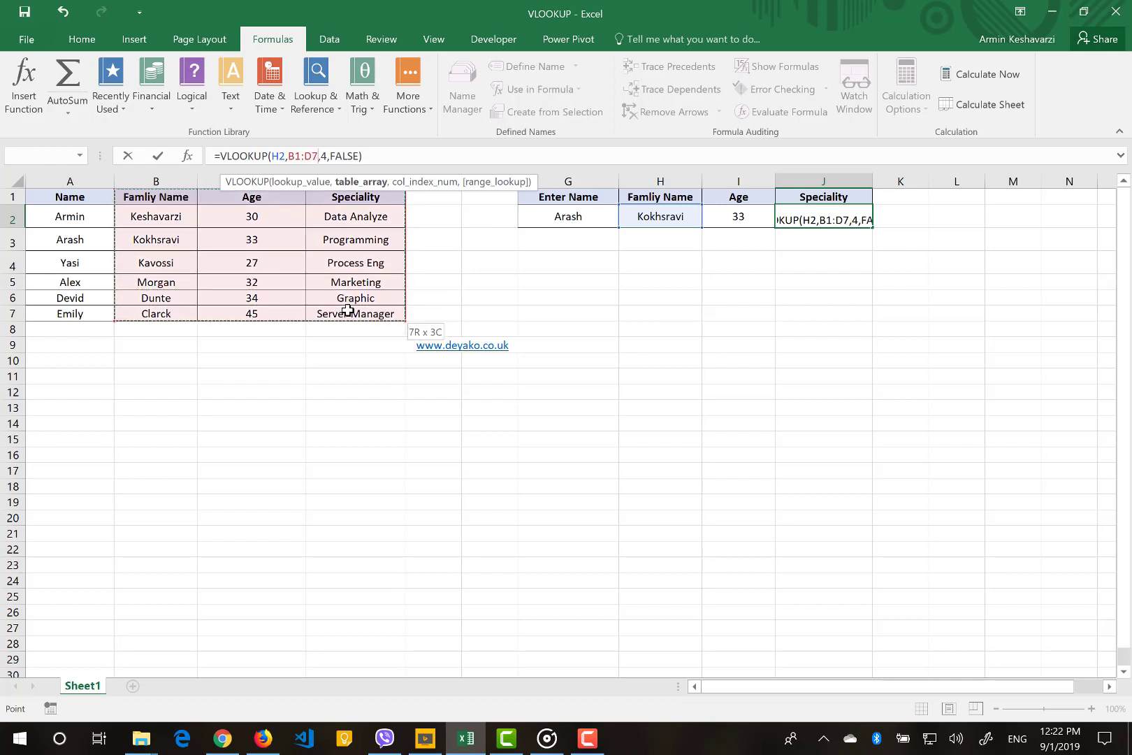
{"action": "key", "text": "Return"}
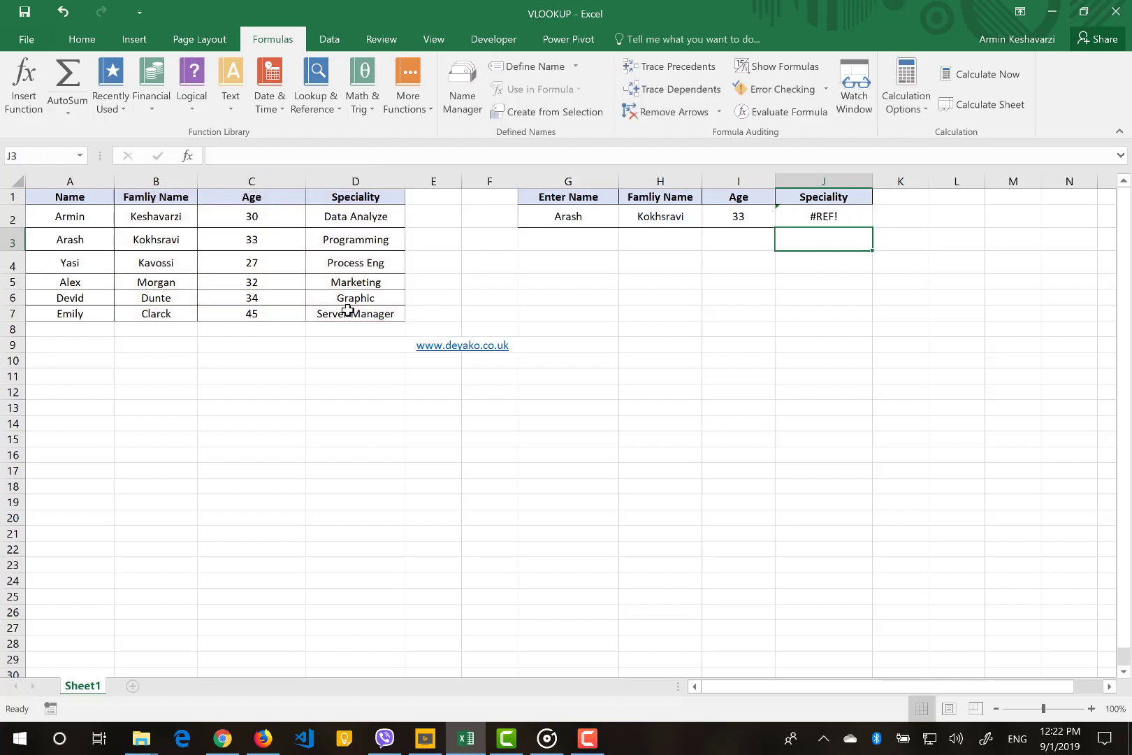
Step: Set the column index number of the Speciality VLOOKUP in J2 to 3
{"action": "key", "text": "Up"}
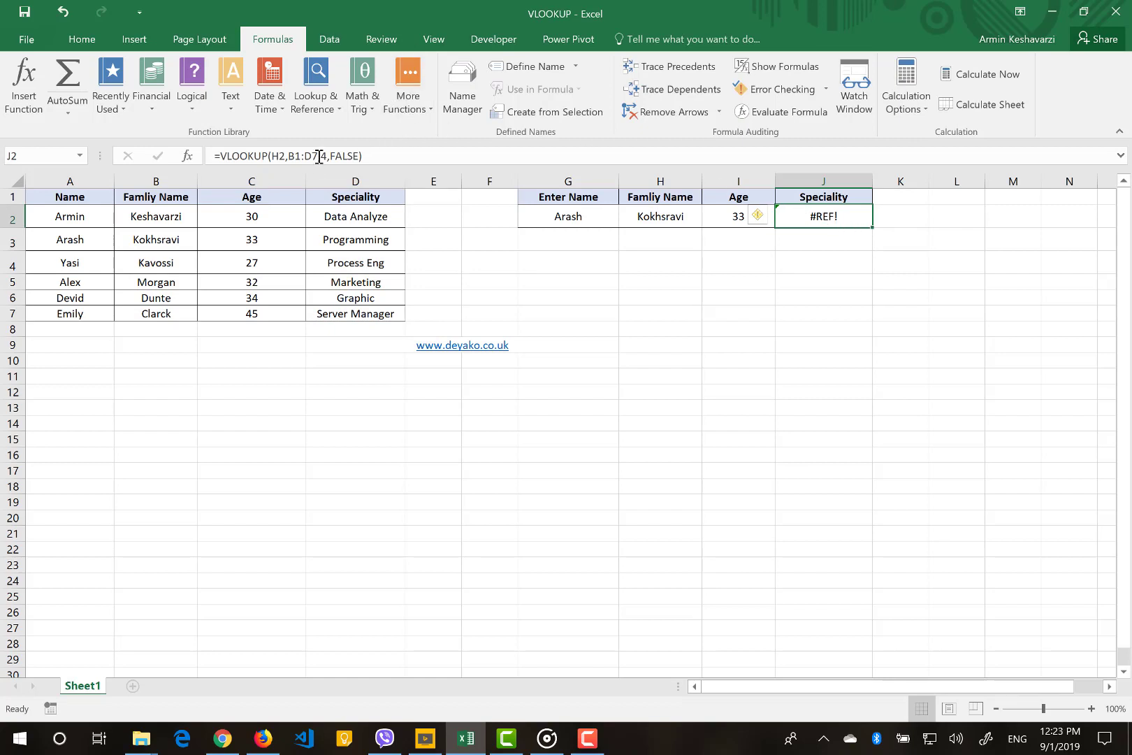
{"action": "left_click", "coordinate": [318, 156]}
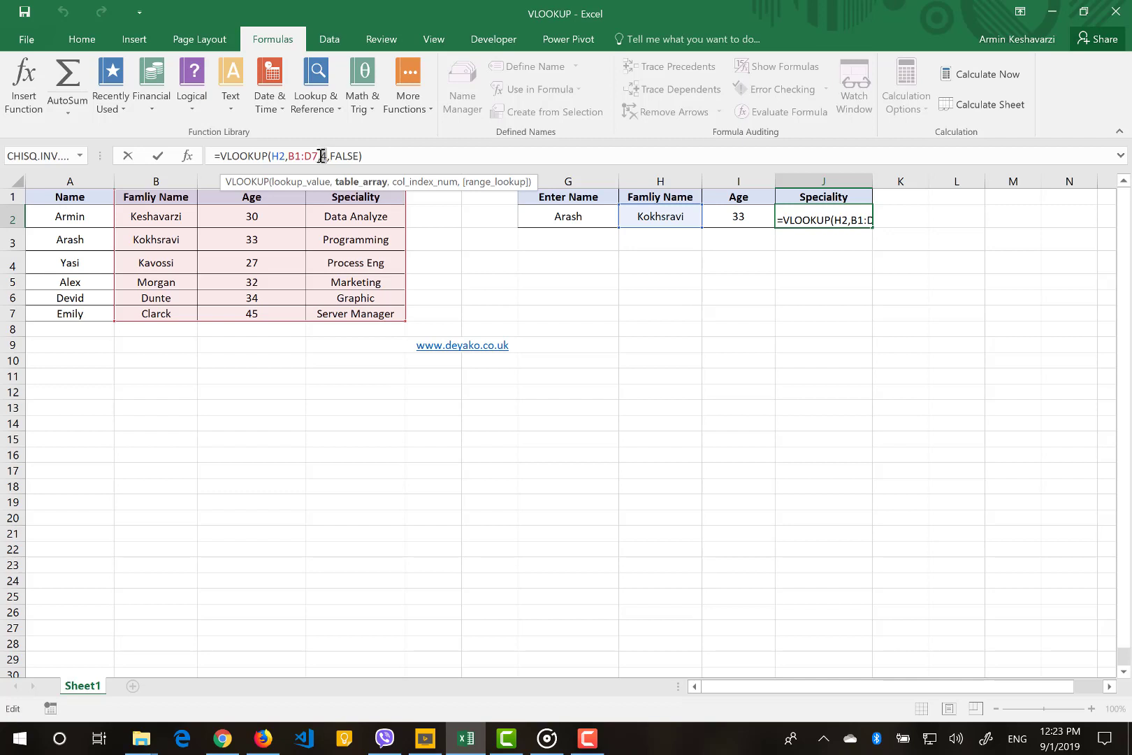
{"action": "double_click", "coordinate": [324, 155]}
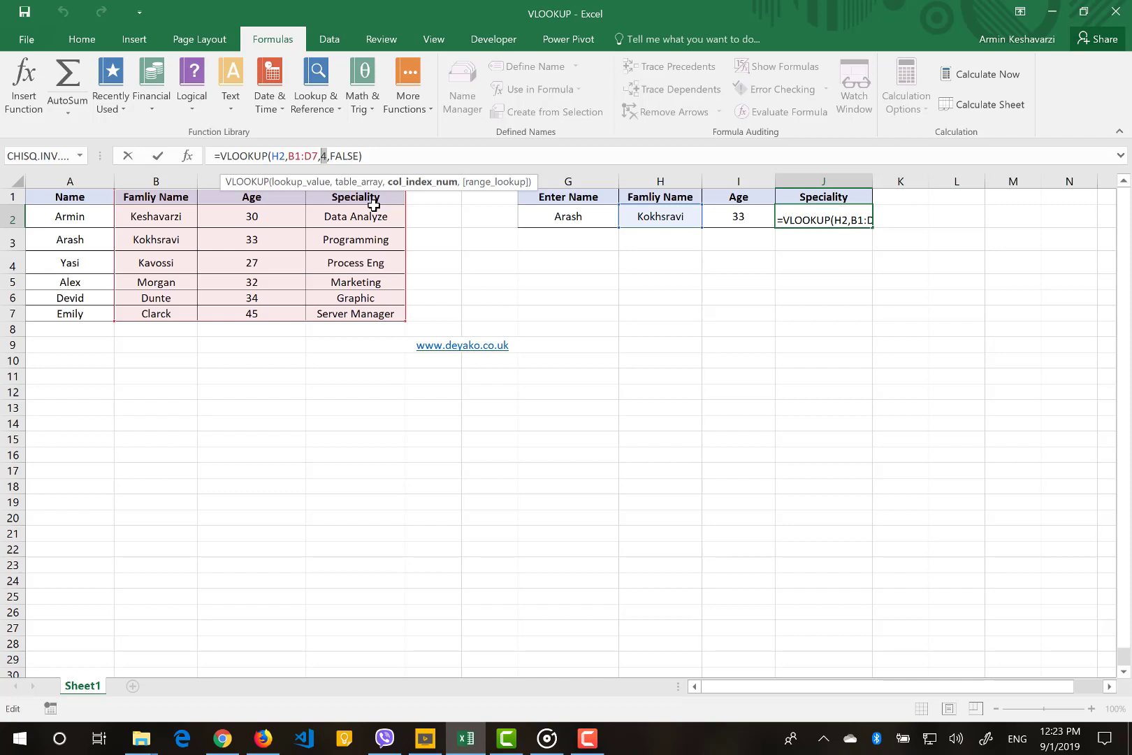
{"action": "type", "text": "3"}
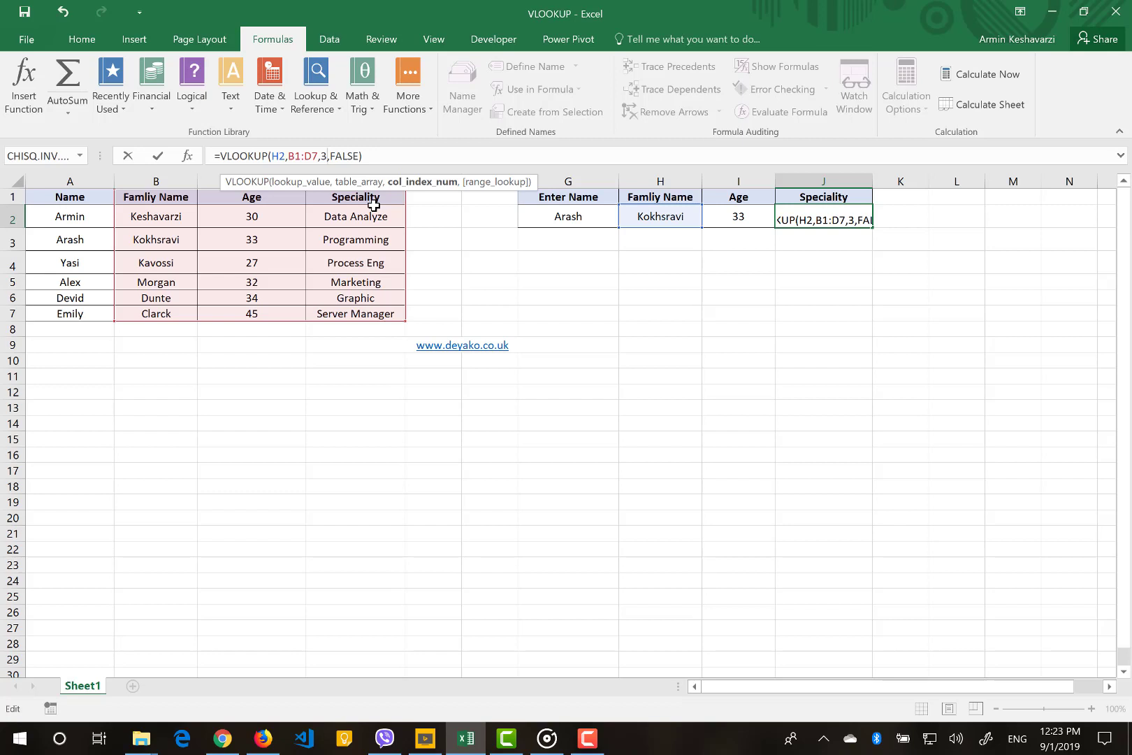
{"action": "key", "text": "Return"}
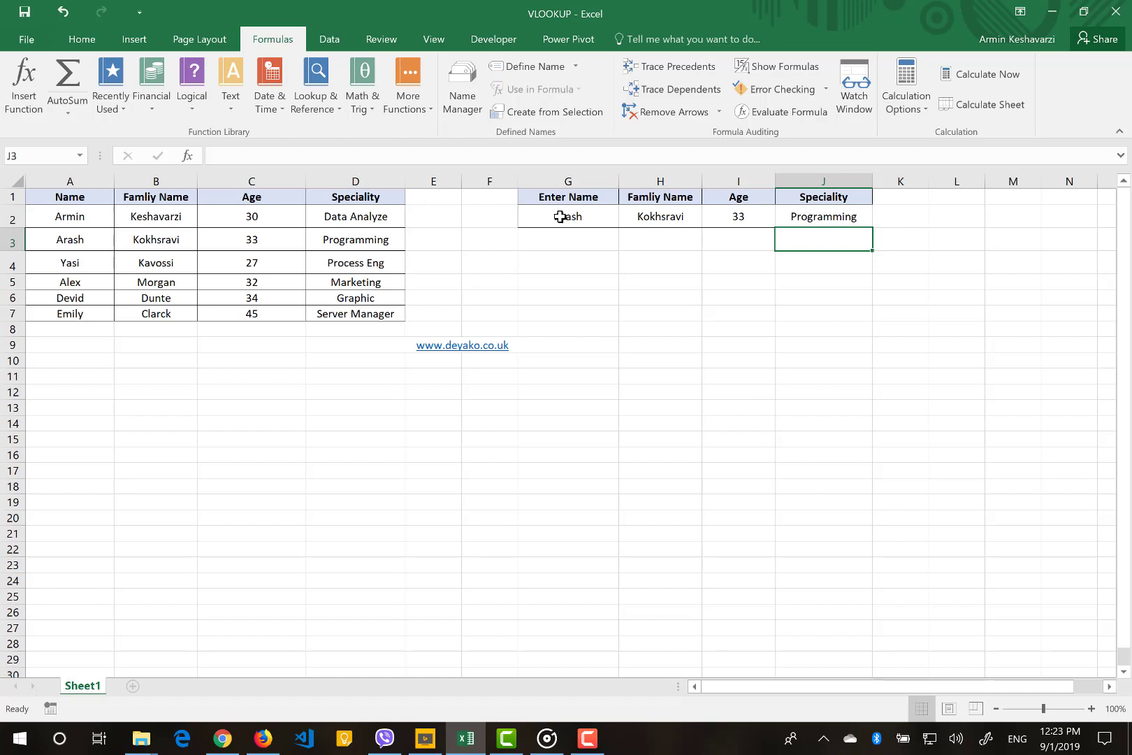
Step: Set the lookup name in G2 to the name from A4 and check the VLOOKUP formulas in H2, I2 and J2
{"action": "left_click", "coordinate": [560, 216]}
{"action": "type", "text": "Yasi"}
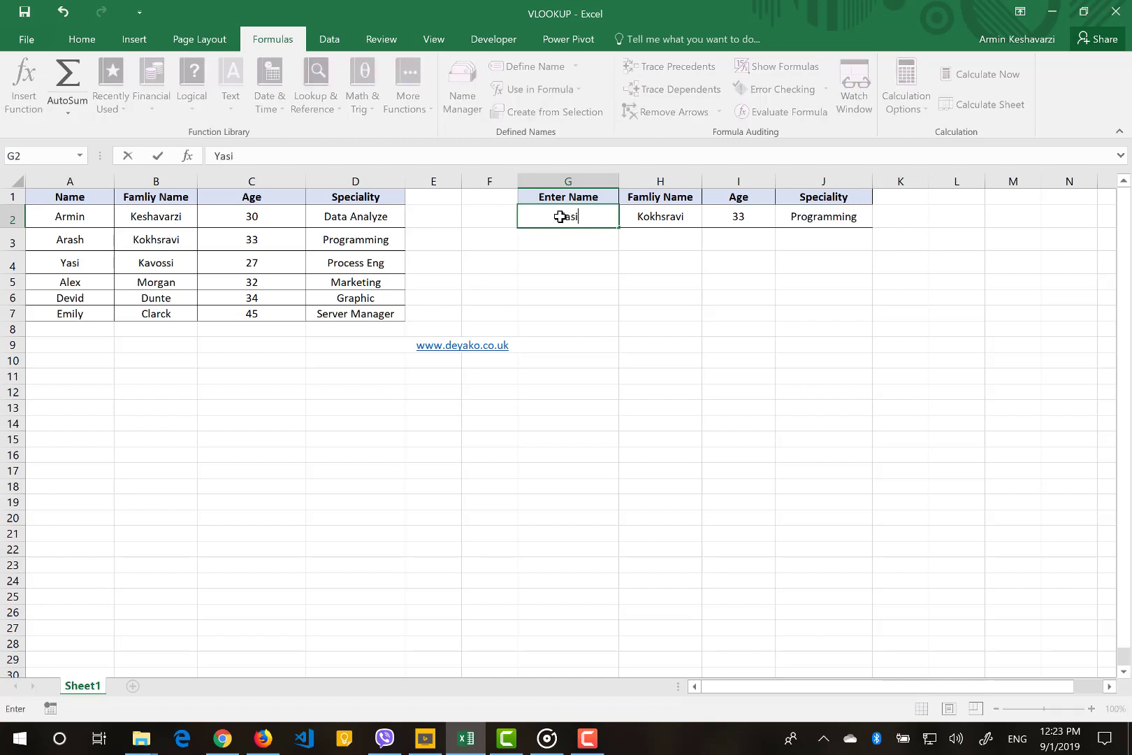
{"action": "key", "text": "Return"}
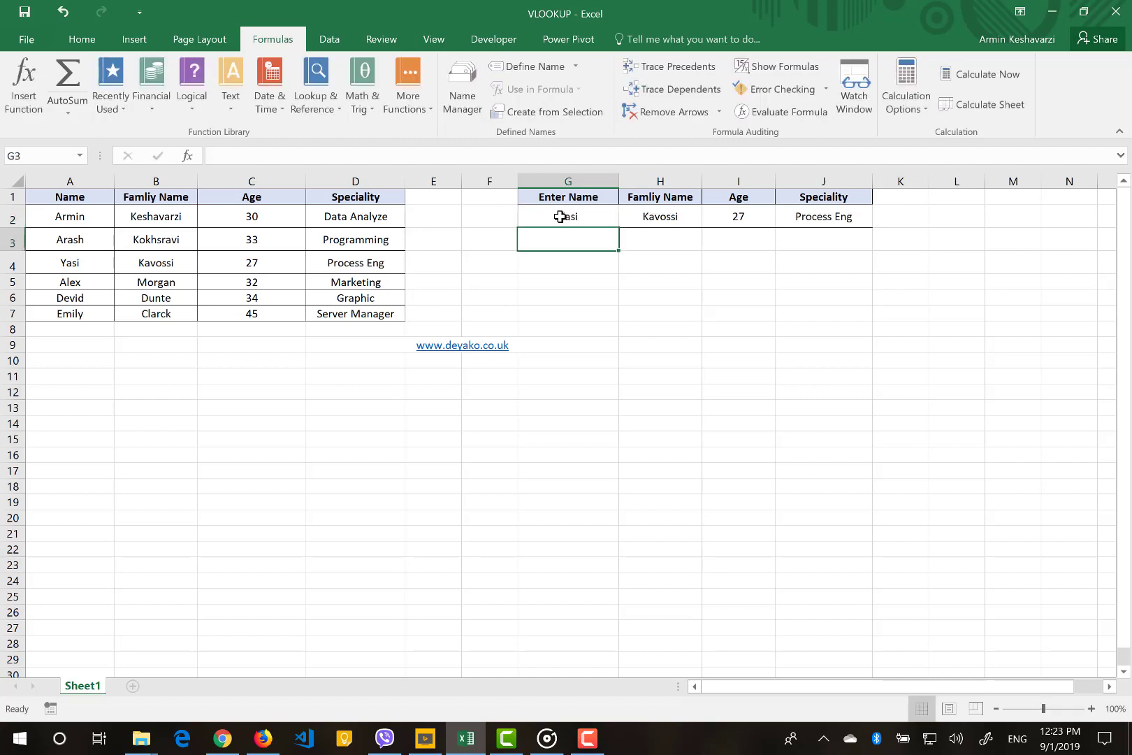
{"action": "left_click", "coordinate": [650, 221]}
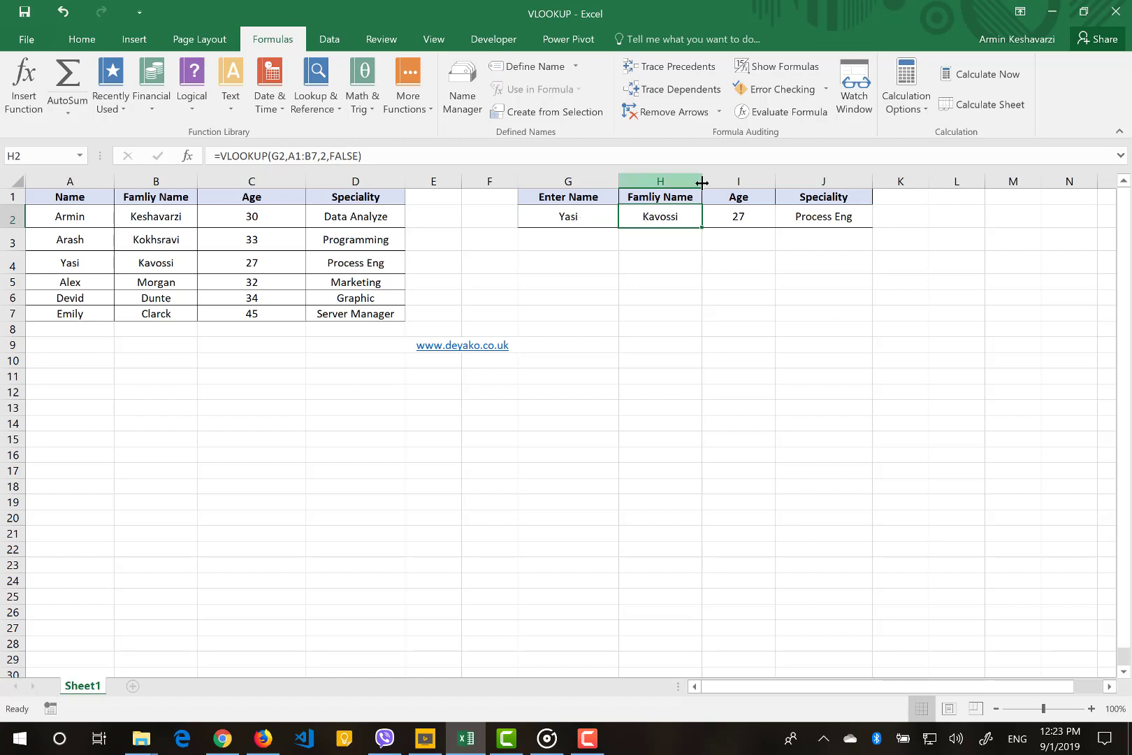
{"action": "left_click", "coordinate": [731, 216]}
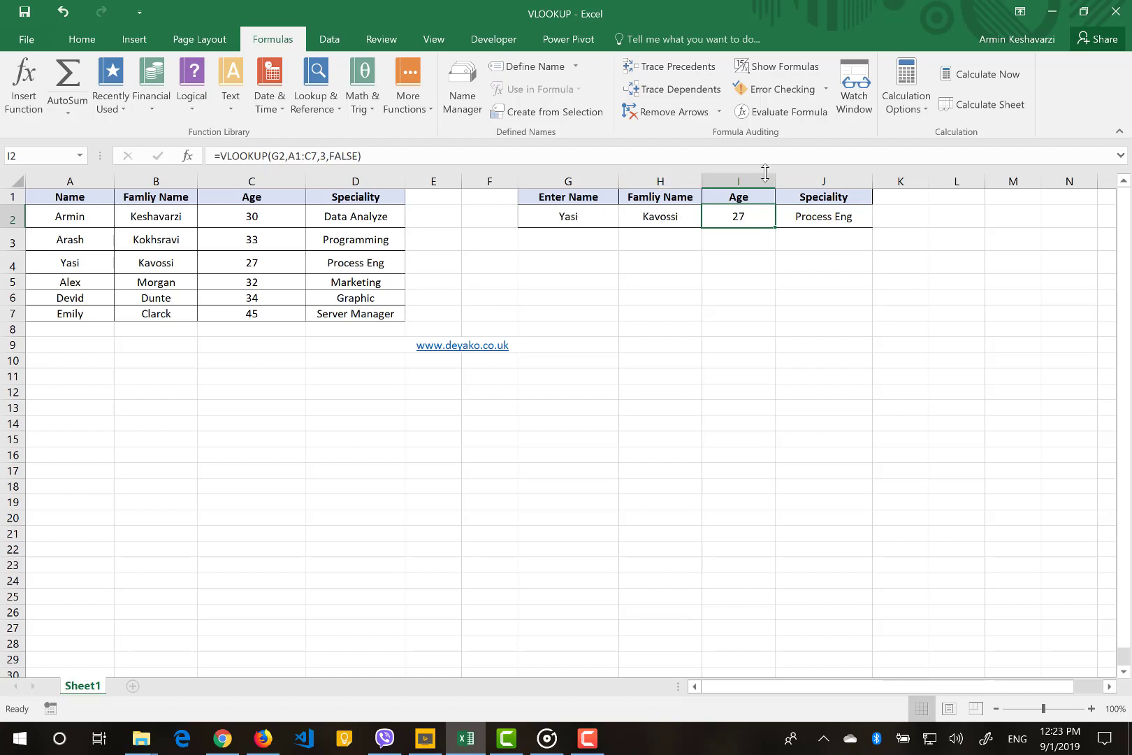
{"action": "left_click", "coordinate": [814, 210]}
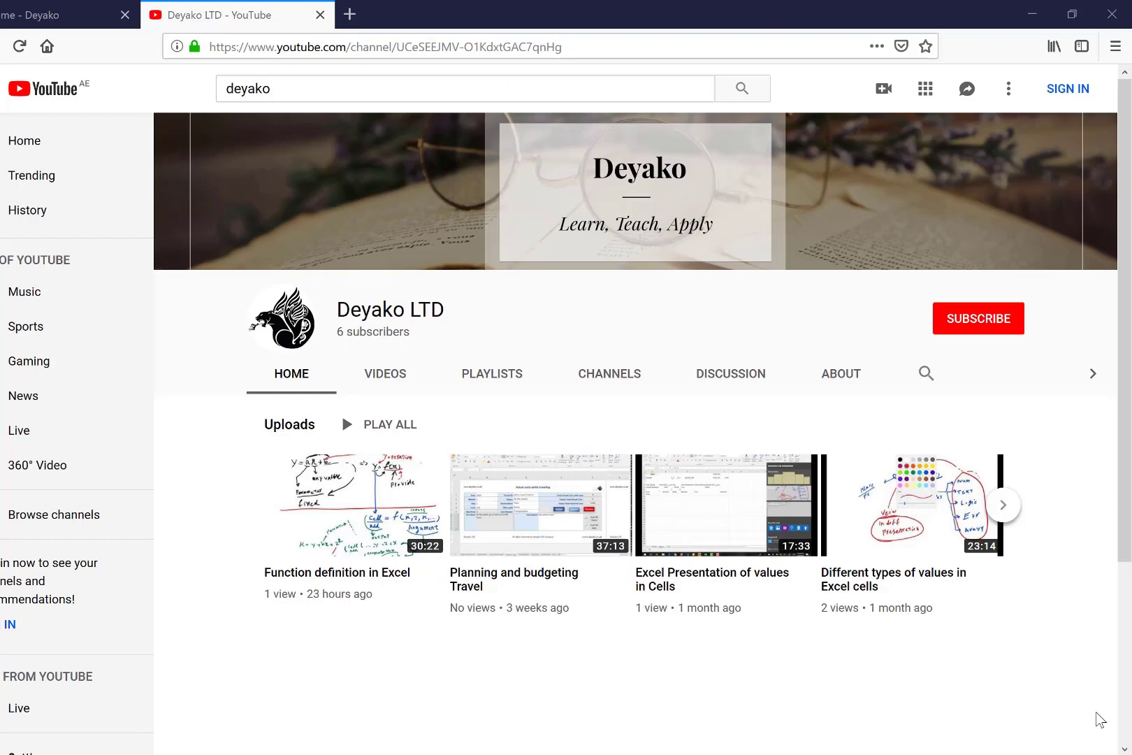
Step: Switch from the YouTube channel to the Deyako website's home page and view its Shop by Category section
{"action": "key", "text": "ctrl+shift+Tab"}
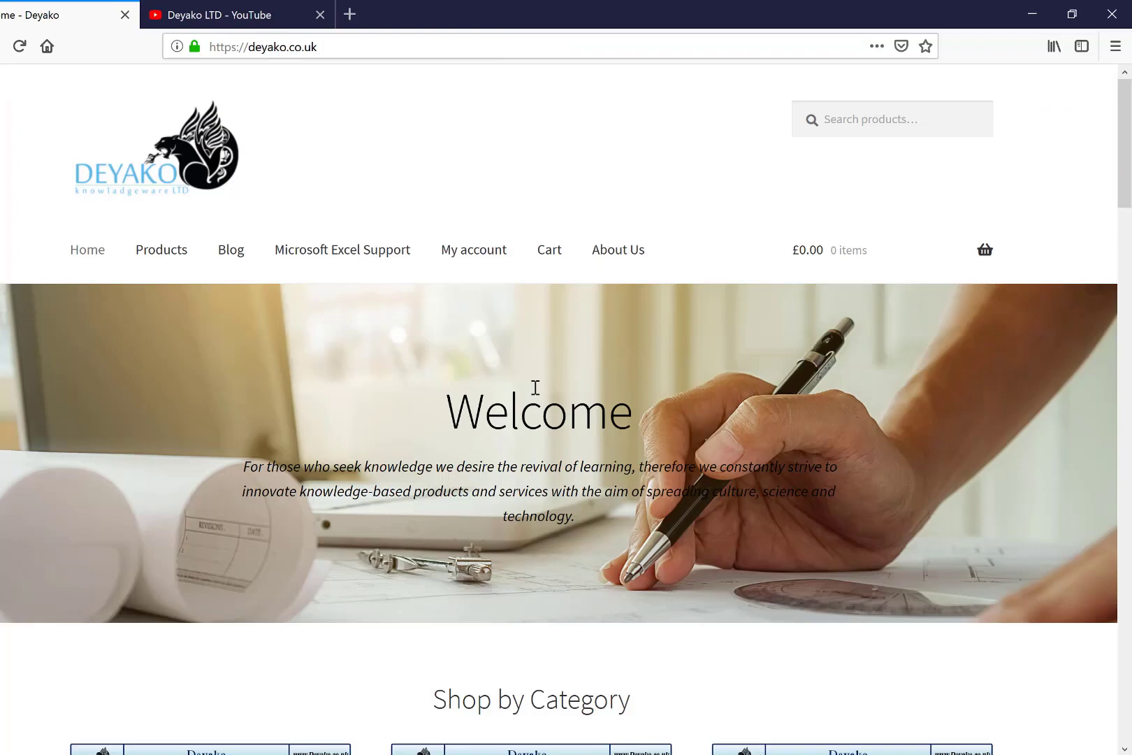
{"action": "scroll", "coordinate": [536, 387], "scroll_direction": "down", "scroll_amount": 15}
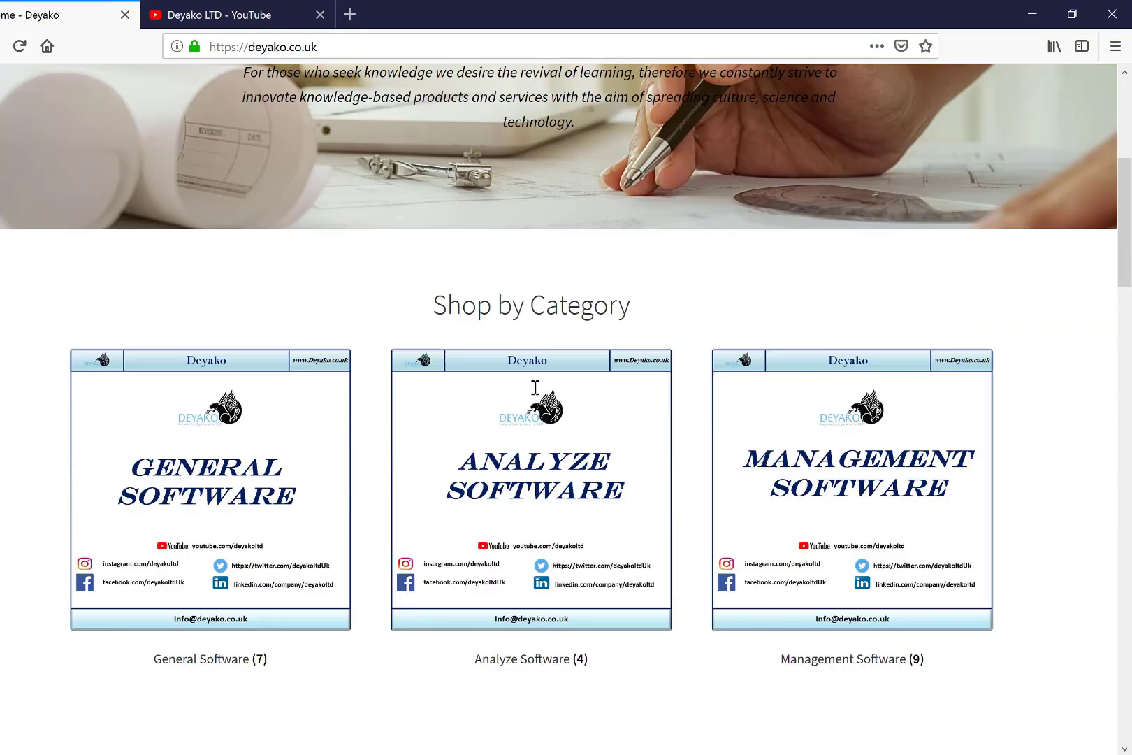